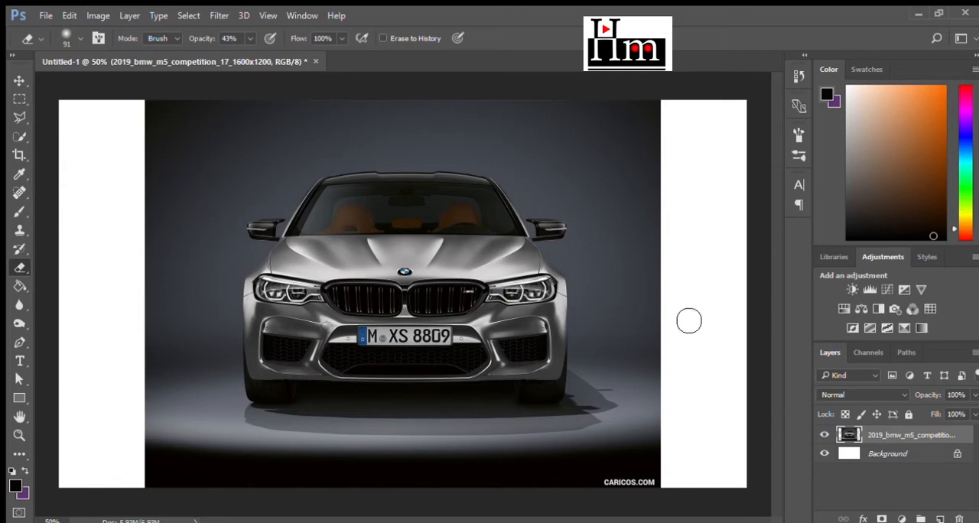
- Enlarge the placed 2019 front photo to about 190% over the car and lower its layer opacity to 60%
scroll(417, 336, up, 5)
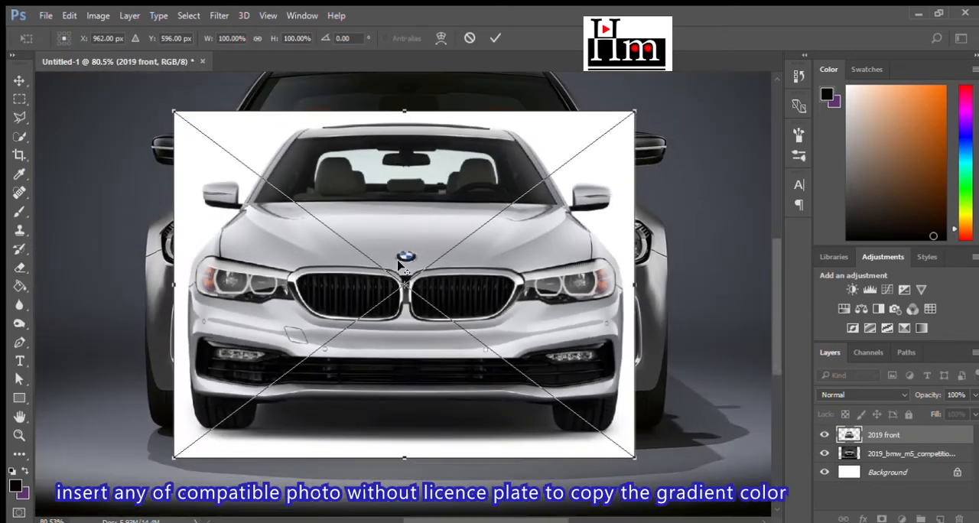
key(ctrl+minus)
drag(588, 135, 733, 64)
scroll(488, 281, down, 10)
drag(453, 220, 379, 260)
drag(974, 396, 902, 402)
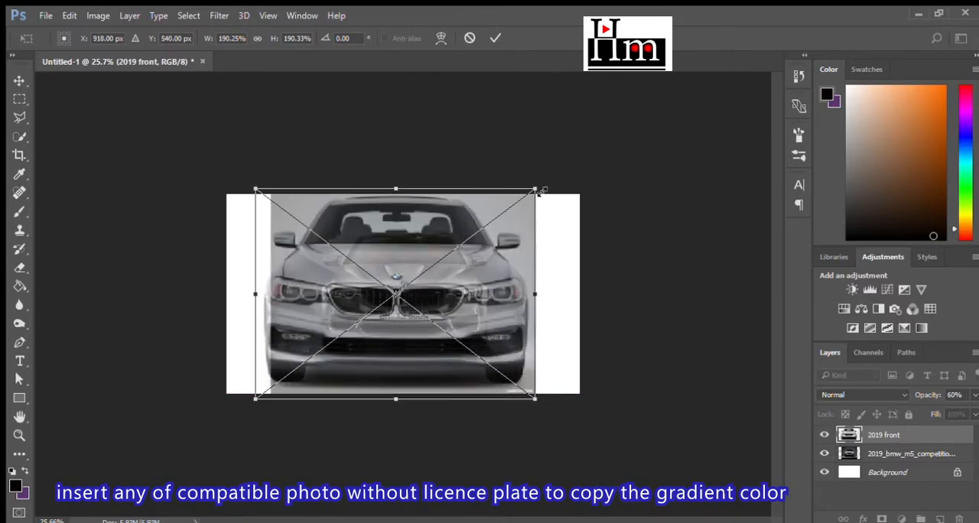
- Shrink the semi-transparent 2019 front photo, align its badge and grille with the car underneath, and apply the transform
drag(538, 190, 442, 262)
drag(390, 351, 446, 314)
scroll(410, 305, up, 10)
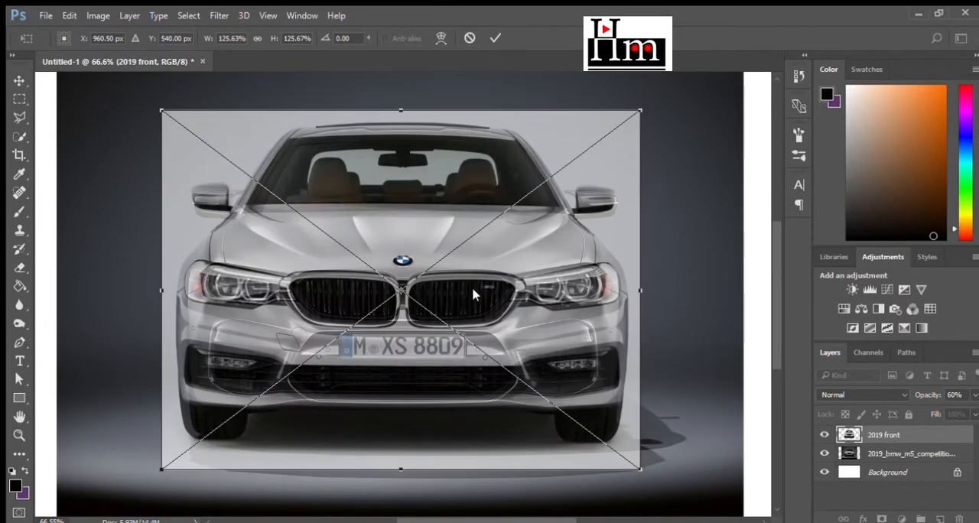
drag(544, 250, 543, 250)
drag(642, 109, 617, 127)
drag(555, 237, 570, 229)
click(496, 38)
- Restore the 2019 front layer to 100% opacity and select its plain bumper strip below the kidney grilles using a closed Pen path
scroll(393, 315, up, 6)
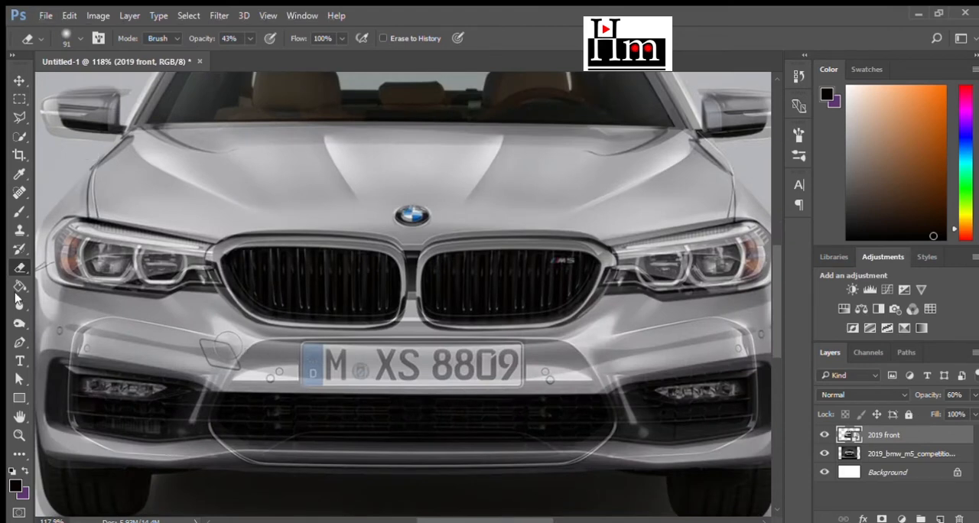
click(19, 342)
mouse_move(960, 407)
mouse_down()
mouse_move(831, 377)
mouse_move(976, 405)
mouse_up()
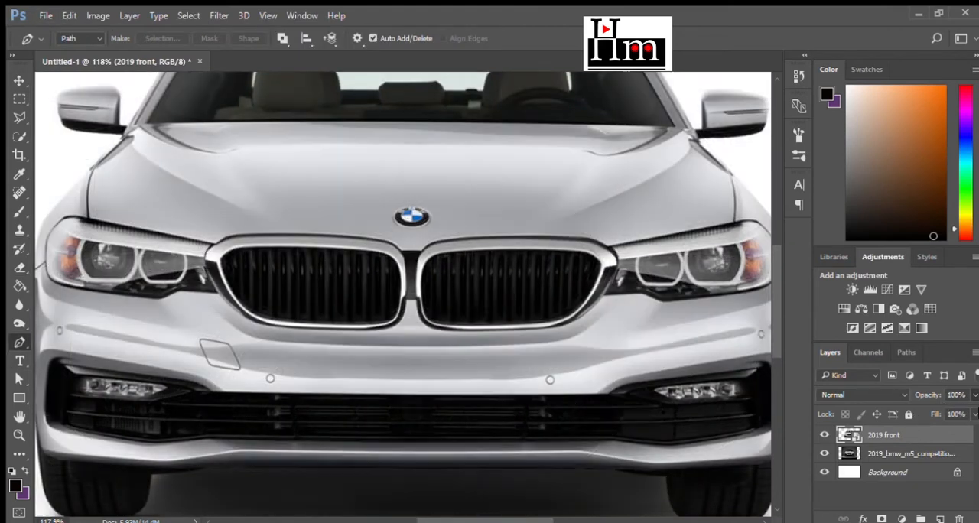
click(277, 336)
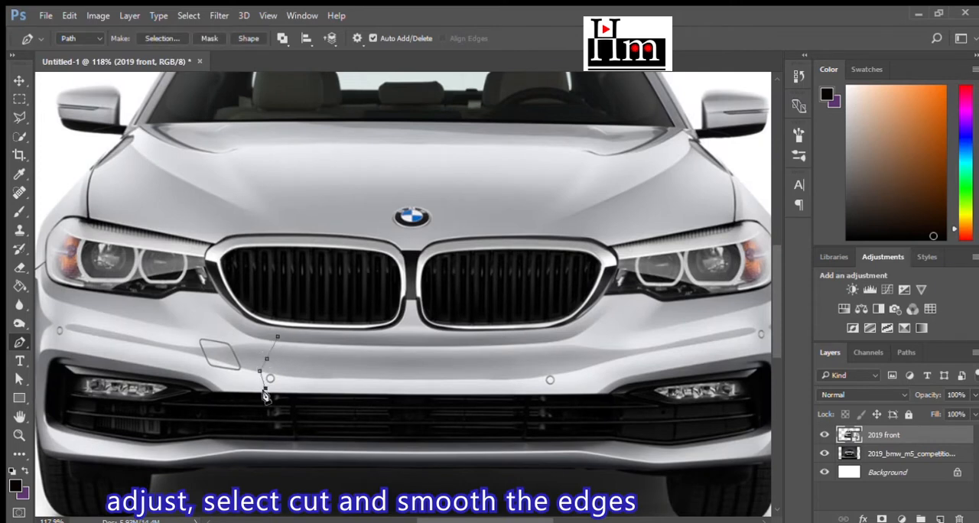
click(557, 401)
click(562, 371)
click(559, 350)
click(275, 337)
key(i)
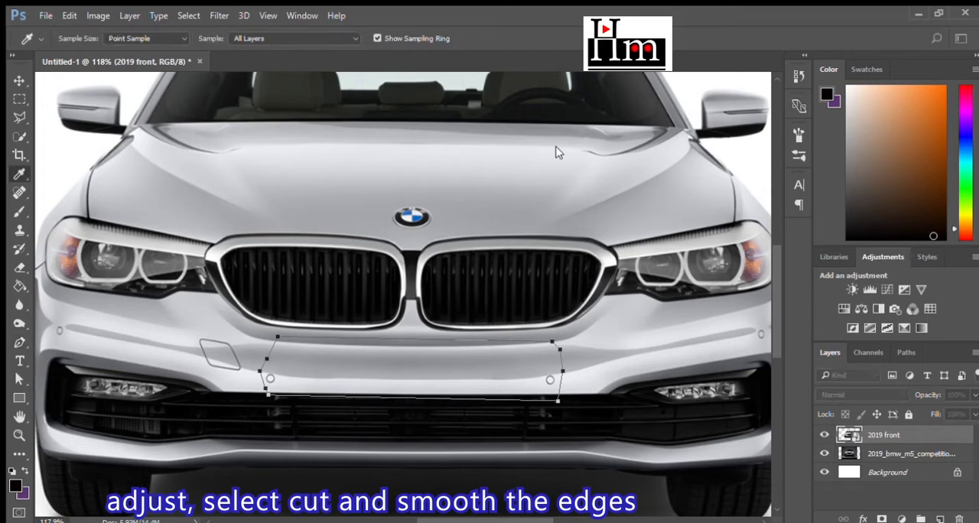
key(p)
key(ctrl+Return)
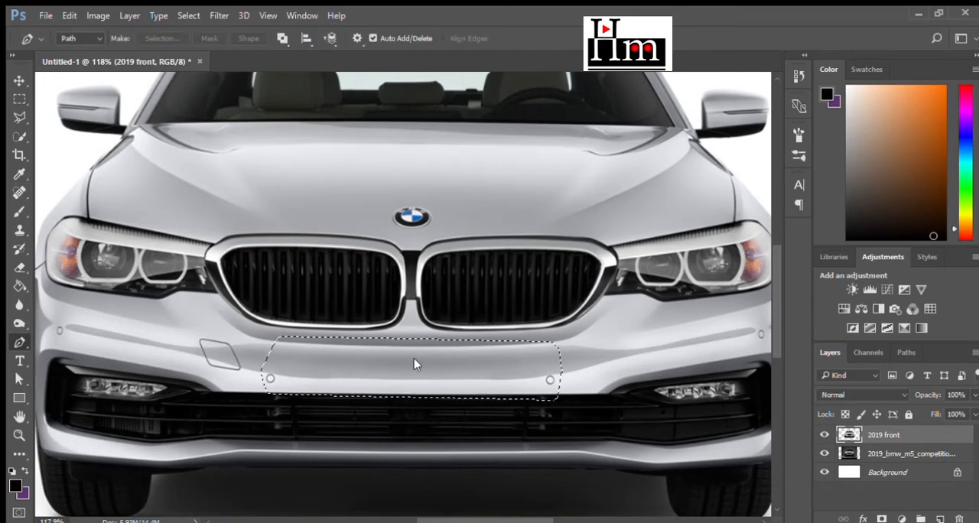
- Copy the selected bumper strip to a new layer and delete the 2019 front layer
click(19, 98)
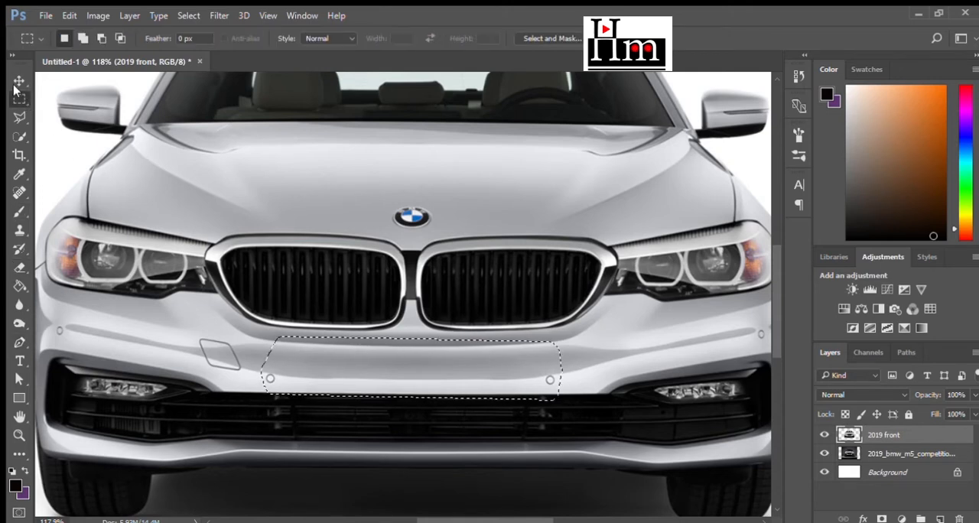
key(ctrl+j)
click(900, 454)
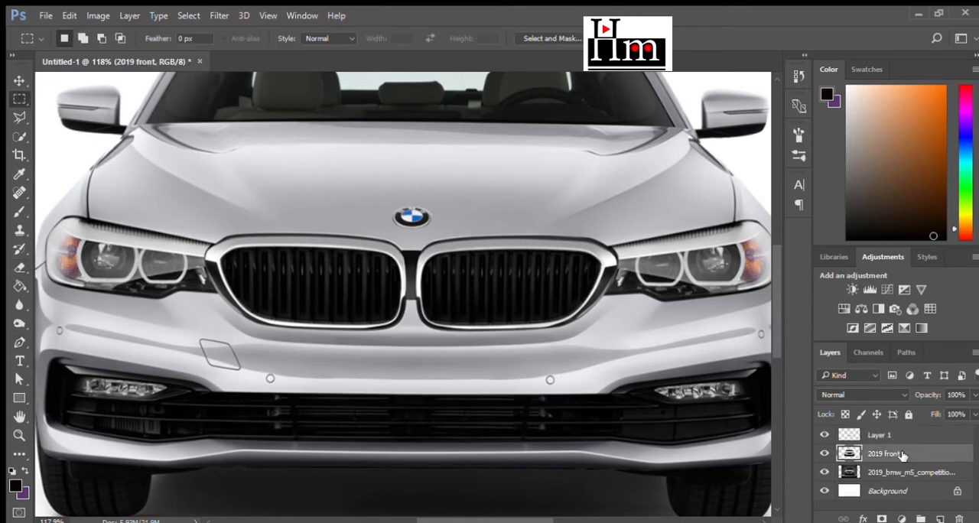
key(Delete)
- Try the Multiply blend mode on the copied bumper strip layer and undo it
click(879, 435)
click(862, 395)
click(847, 149)
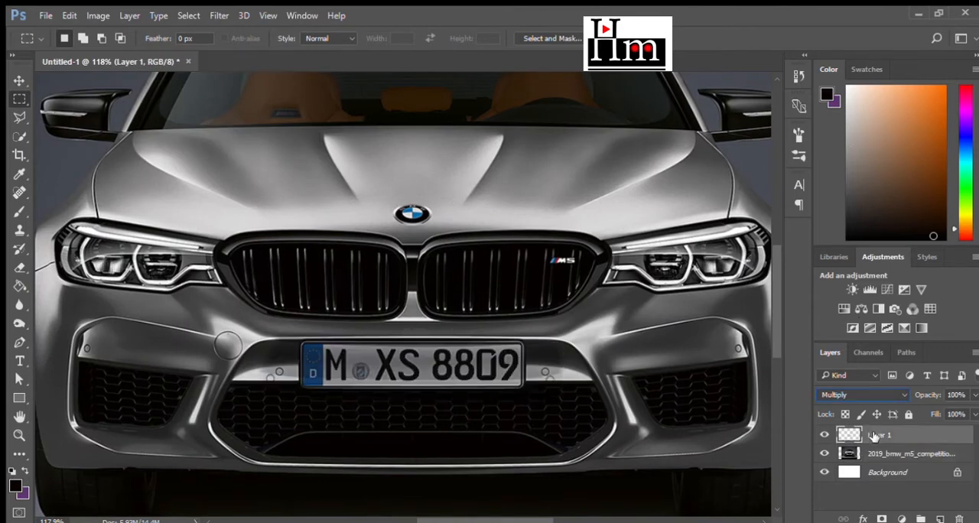
key(ctrl+z)
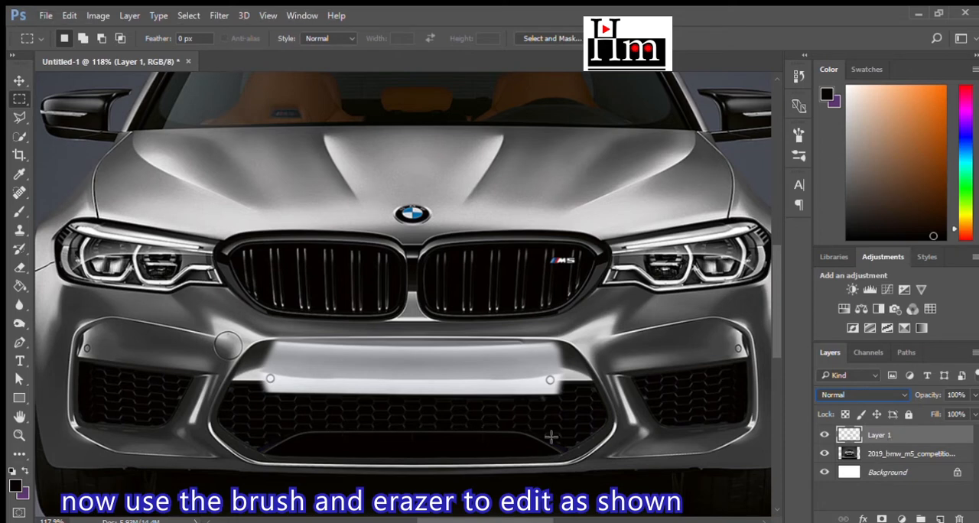
- Erase the bumper patch's excess lower edge over the mesh grille with a 32 px eraser at 100% opacity
click(19, 267)
click(351, 453)
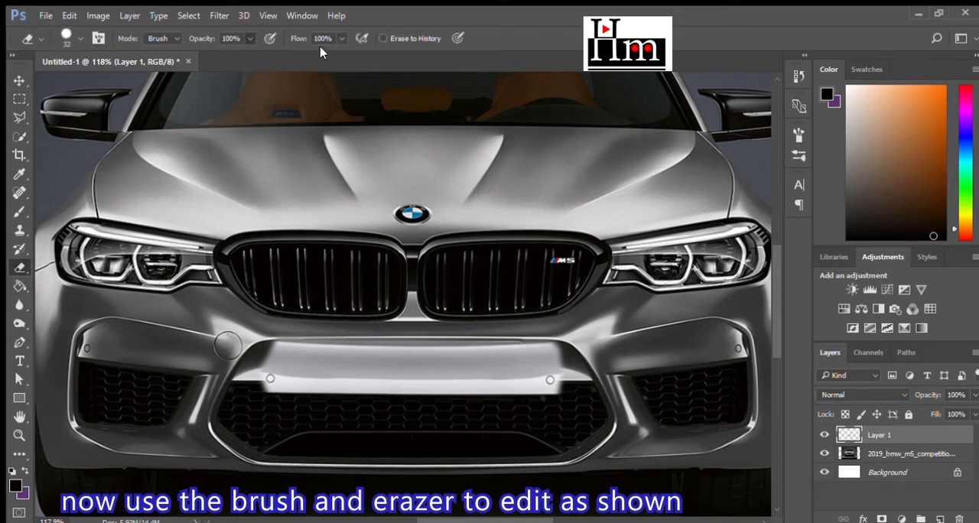
mouse_move(260, 411)
mouse_down()
mouse_move(582, 409)
mouse_move(275, 405)
mouse_move(568, 419)
mouse_up()
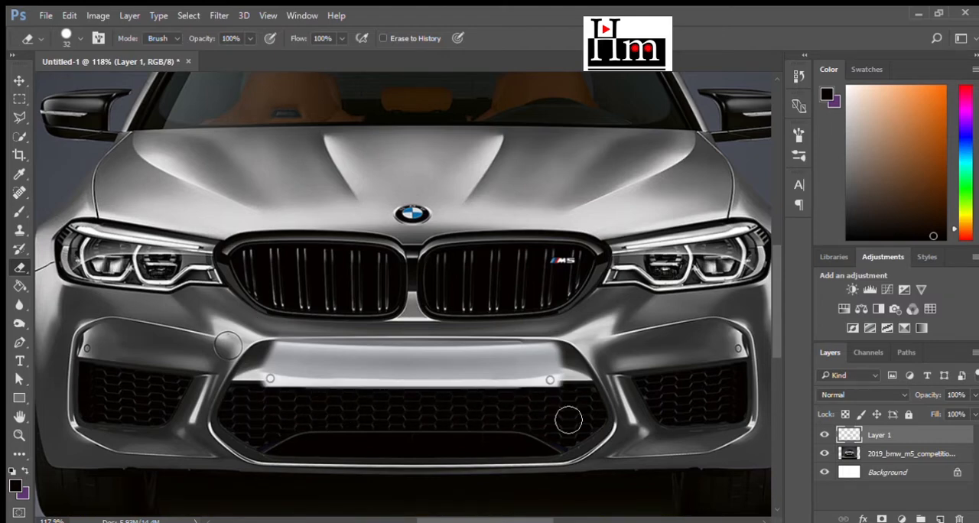
- Paint black along the patch's lower edge where it meets the mesh grille
scroll(363, 439, up, 5)
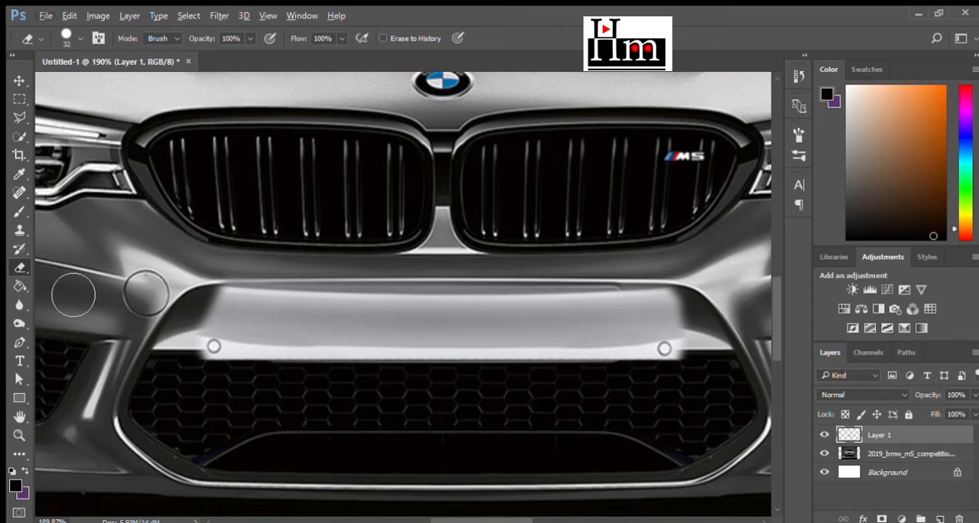
key(b)
mouse_move(196, 368)
mouse_down()
mouse_move(203, 360)
mouse_move(716, 349)
mouse_move(174, 367)
mouse_move(736, 354)
mouse_move(148, 354)
mouse_move(433, 370)
mouse_up()
scroll(535, 389, down, 3)
scroll(533, 398, up, 2)
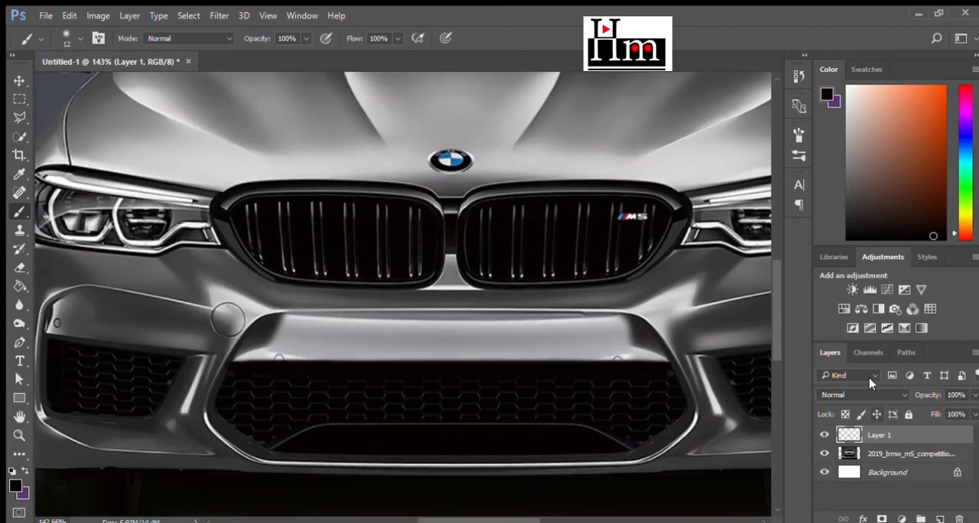
- Add a Brightness/Contrast adjustment clipped to Layer 1 to darken the bumper patch
click(850, 290)
key(ctrl+alt+g)
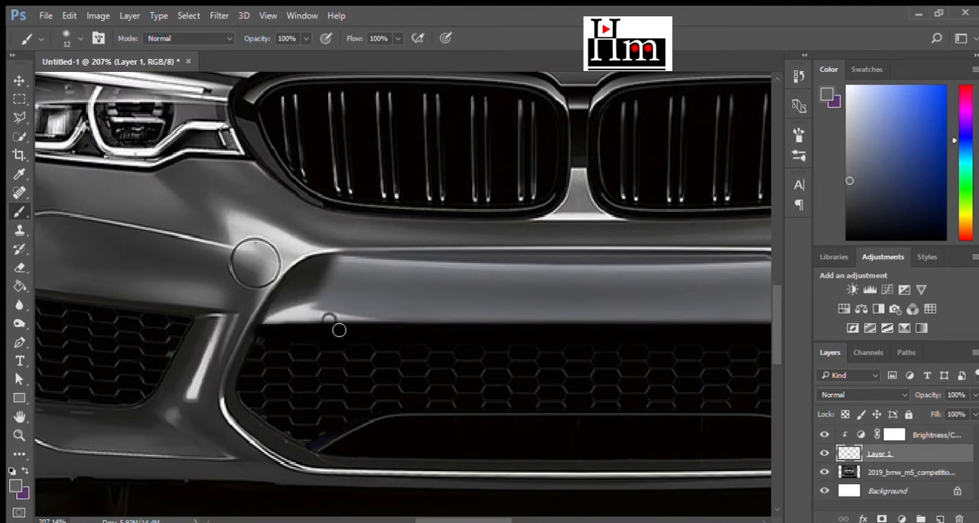
- Blend Layer 1's side edges and sensor areas into the original bumper with a soft 15 px eraser at 23% opacity
scroll(339, 330, up, 2)
key(e)
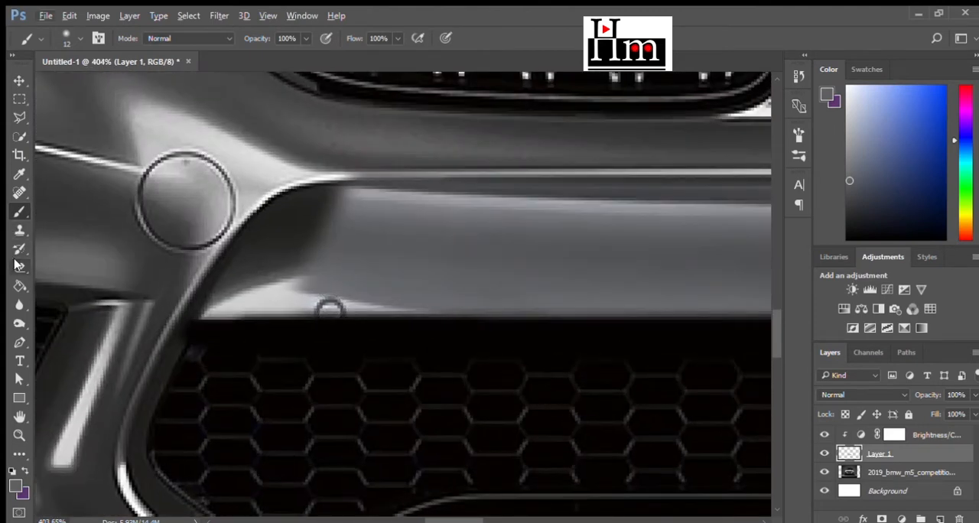
mouse_move(324, 299)
mouse_down()
mouse_move(363, 289)
mouse_move(346, 251)
mouse_move(395, 236)
mouse_move(412, 248)
mouse_move(354, 219)
mouse_move(360, 304)
mouse_up()
click(236, 57)
right_click(362, 252)
click(440, 278)
click(360, 303)
drag(396, 236, 344, 252)
right_click(337, 298)
click(394, 315)
mouse_move(326, 302)
mouse_down()
mouse_move(356, 309)
mouse_move(260, 310)
mouse_move(362, 309)
mouse_move(243, 314)
mouse_up()
scroll(301, 374, down, 12)
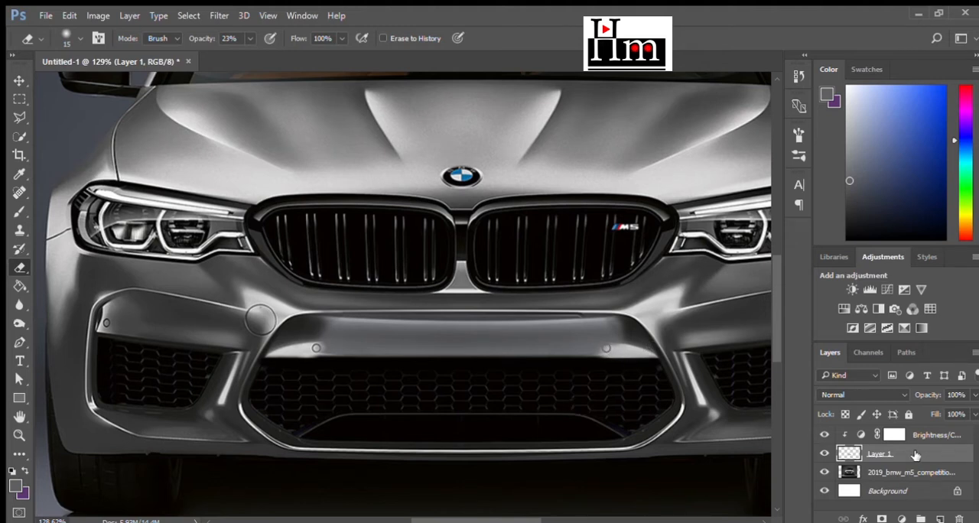
- Paint a black band across the top of the mesh grille below the patch with a 16 px brush, undoing the last stray stroke
scroll(448, 404, up, 2)
key(b)
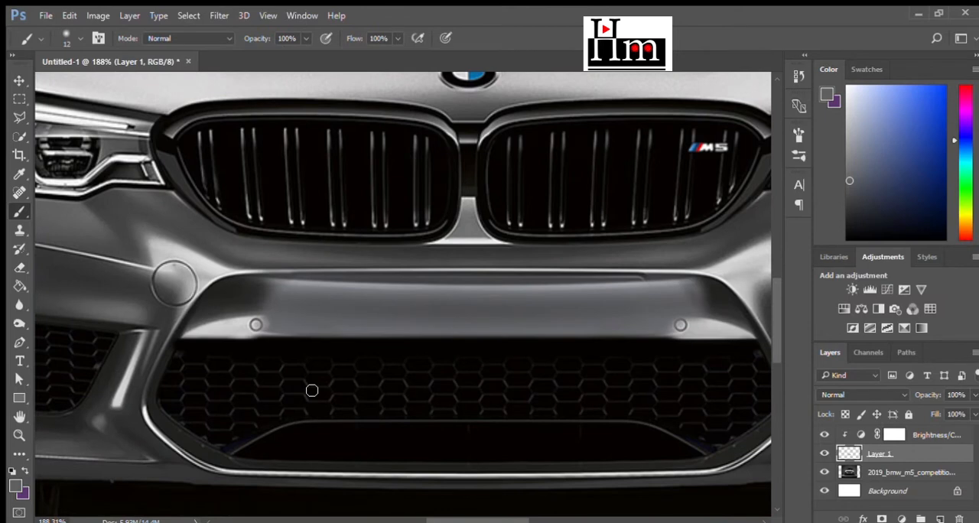
alt+click(254, 352)
mouse_move(175, 344)
mouse_down()
mouse_move(262, 343)
mouse_move(305, 355)
mouse_up()
key(bracketright)
drag(191, 356, 758, 356)
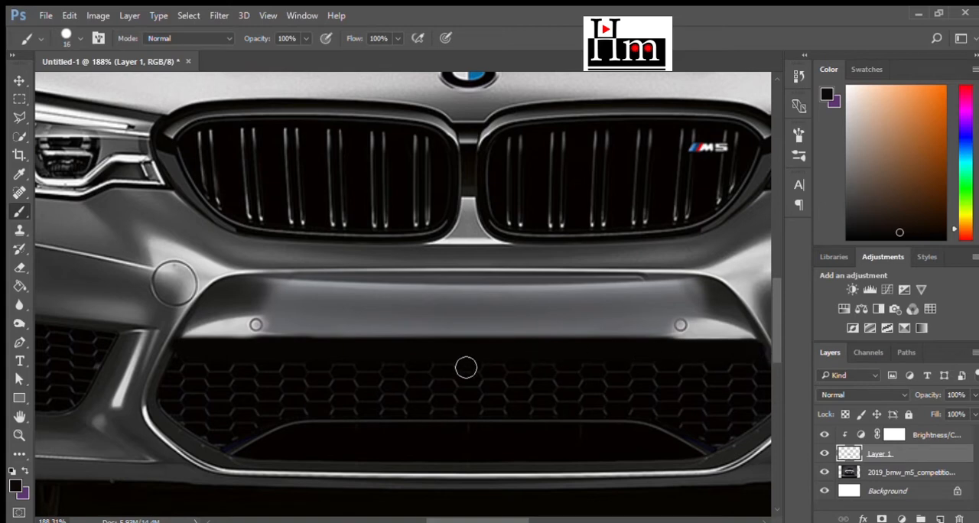
scroll(413, 376, down, 2)
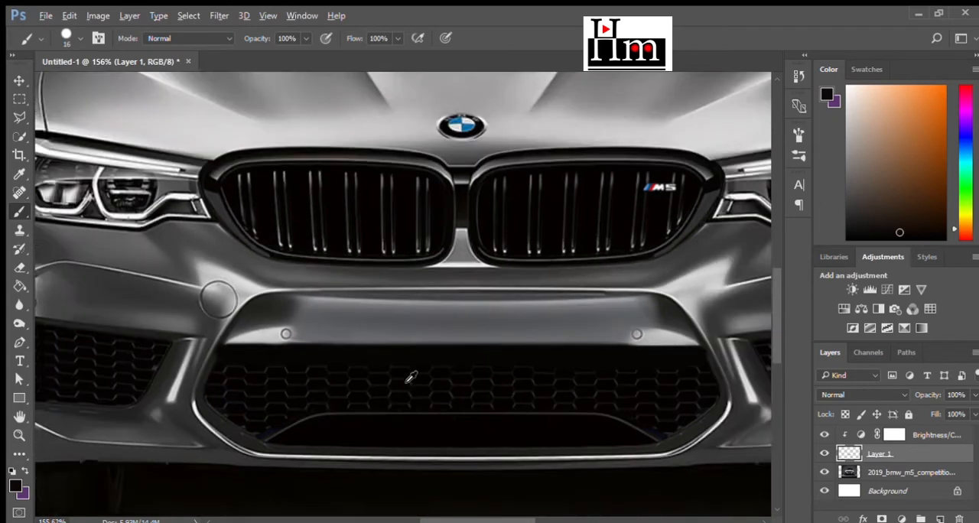
mouse_move(260, 356)
mouse_down()
mouse_move(678, 354)
mouse_move(245, 359)
mouse_up()
key(ctrl+z)
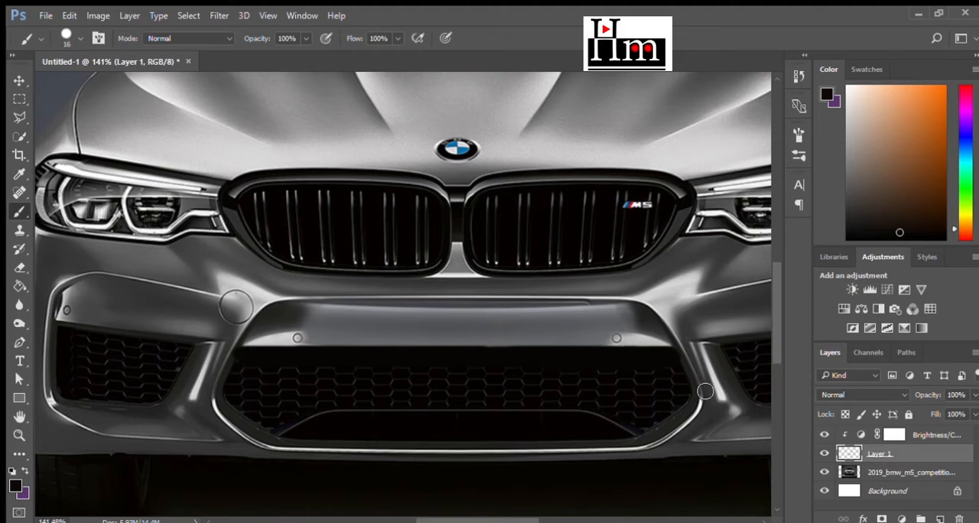
- Add a clipped Color Balance adjustment above Brightness/Contrast and shift the bumper patch toward a reddish-magenta tint
click(894, 434)
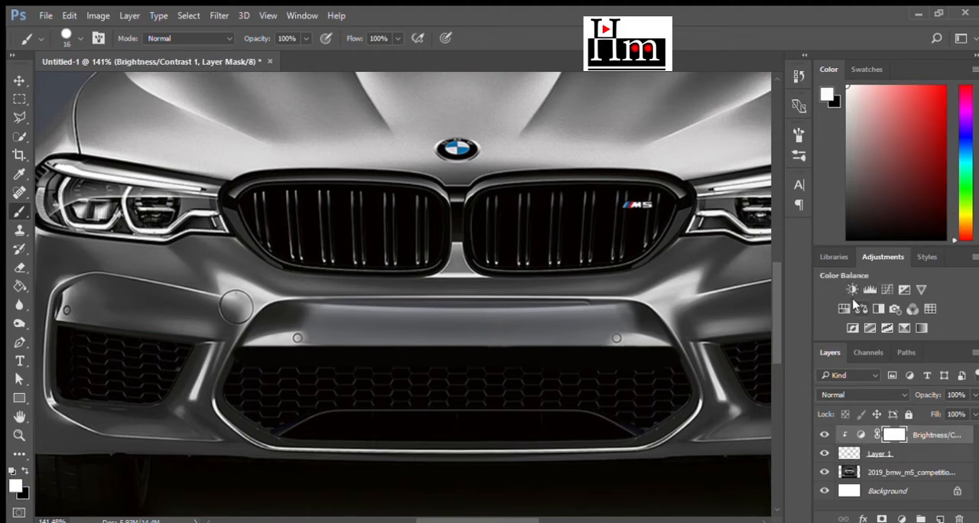
click(860, 307)
drag(663, 206, 690, 206)
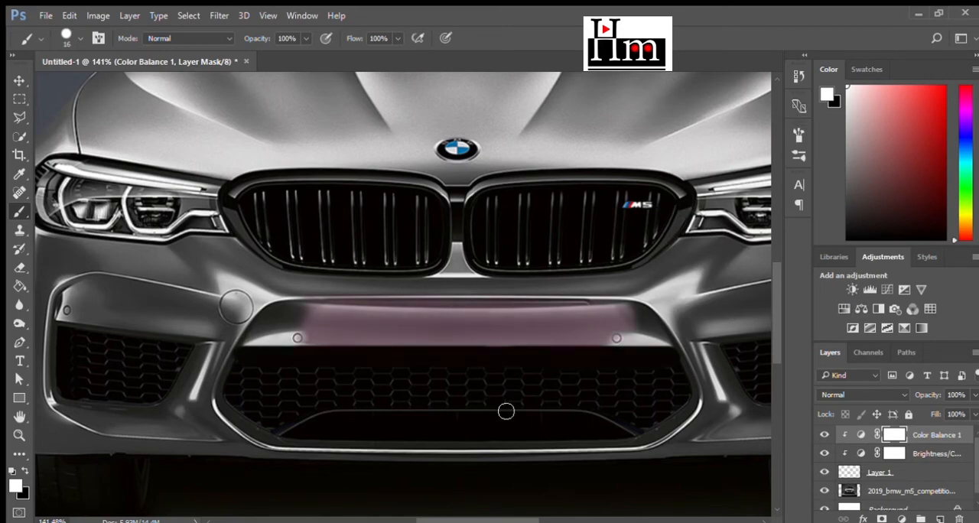
- Soften both upper ends of the tinted patch on Layer 1 with the 15 px eraser at 23% opacity
scroll(506, 411, down, 7)
scroll(501, 412, up, 10)
scroll(506, 414, down, 2)
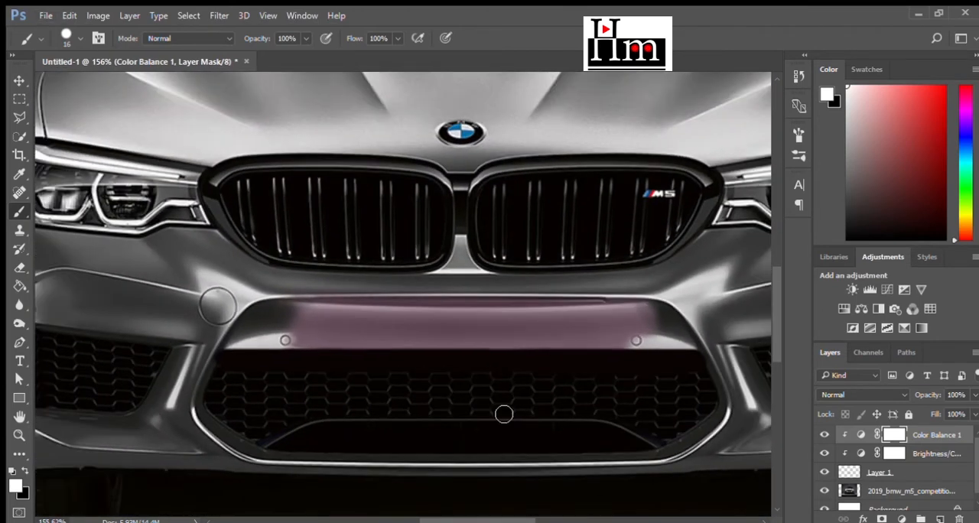
click(838, 468)
click(20, 266)
mouse_move(631, 309)
mouse_down()
mouse_move(659, 327)
mouse_move(641, 310)
mouse_up()
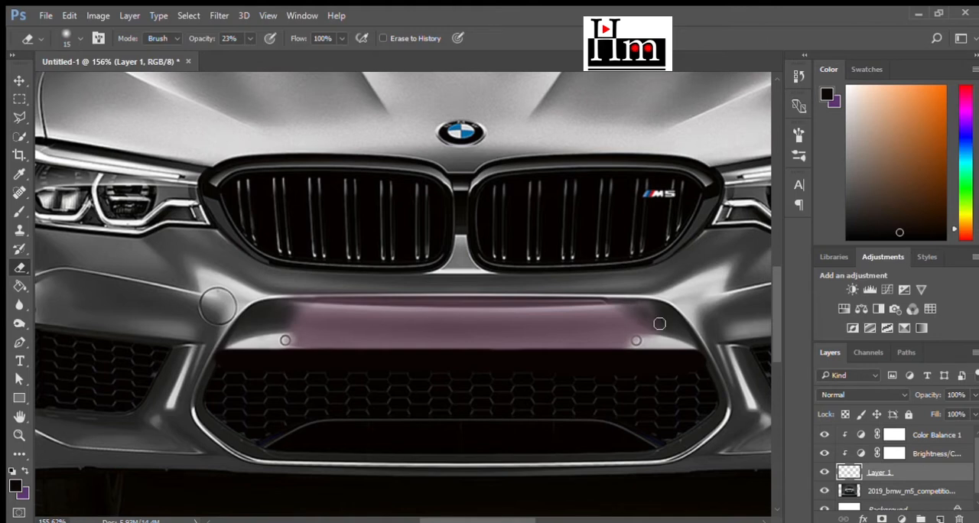
mouse_move(299, 311)
mouse_down()
mouse_move(327, 306)
mouse_move(285, 316)
mouse_up()
scroll(560, 372, down, 4)
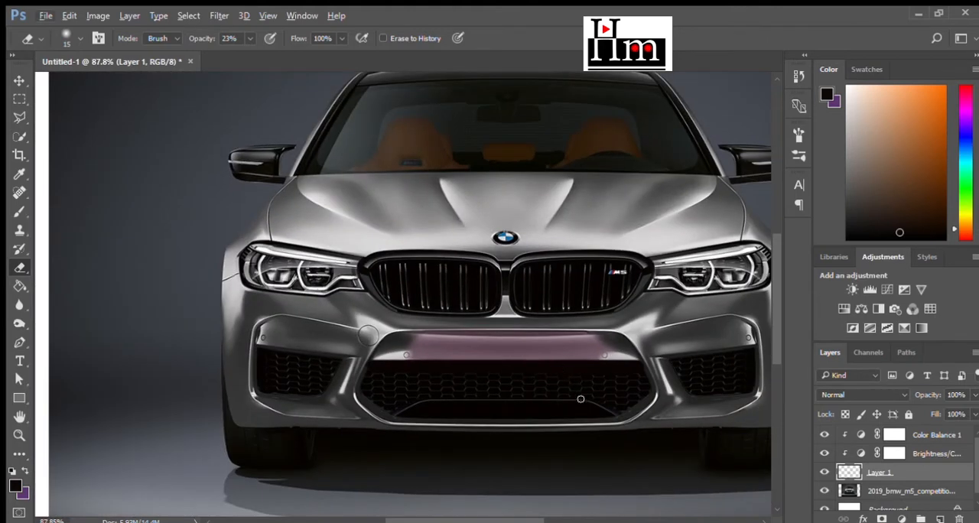
- Review the patch's Brightness/Contrast and Color Balance adjustments against the whole car front
click(861, 453)
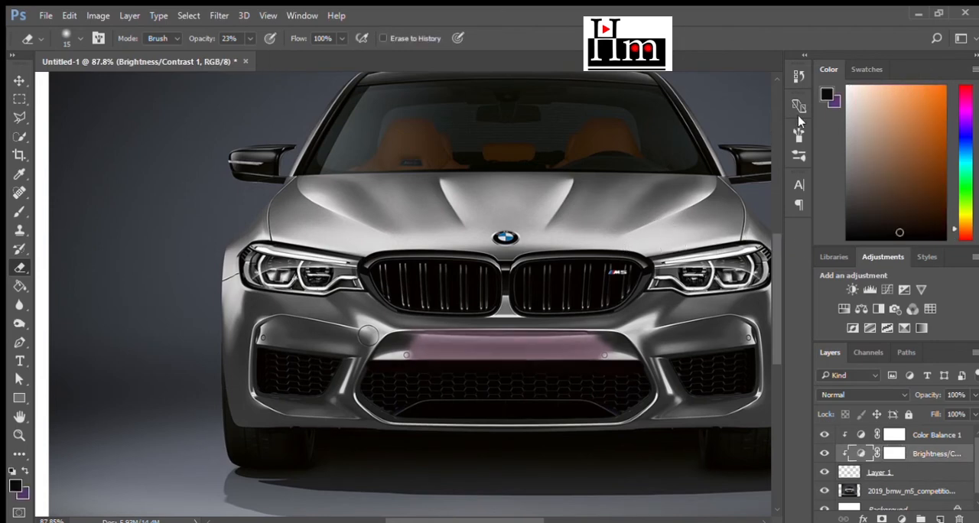
scroll(710, 340, down, 2)
scroll(695, 376, up, 2)
click(869, 434)
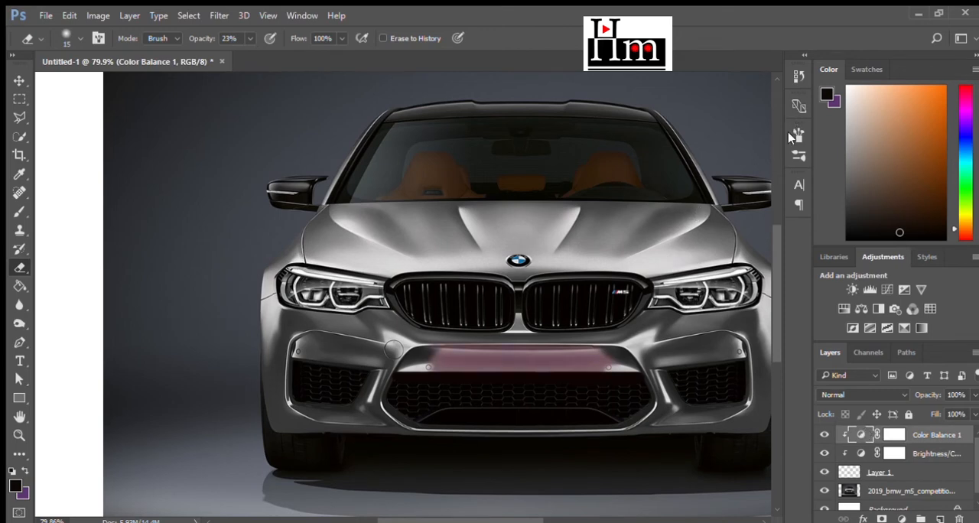
- Toggle Layer 1's visibility to compare the bumper with and without the patch
scroll(616, 397, up, 3)
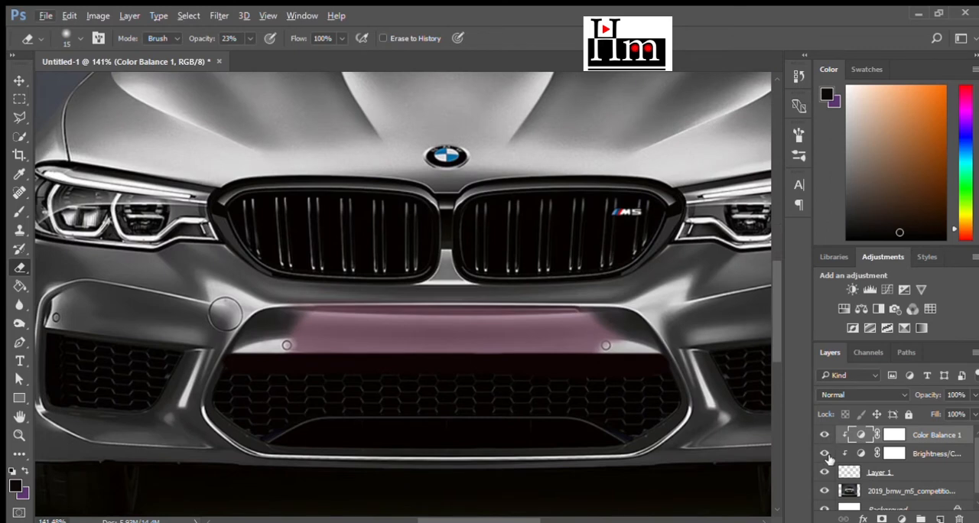
click(824, 472)
click(824, 472)
click(824, 472)
click(824, 472)
click(824, 472)
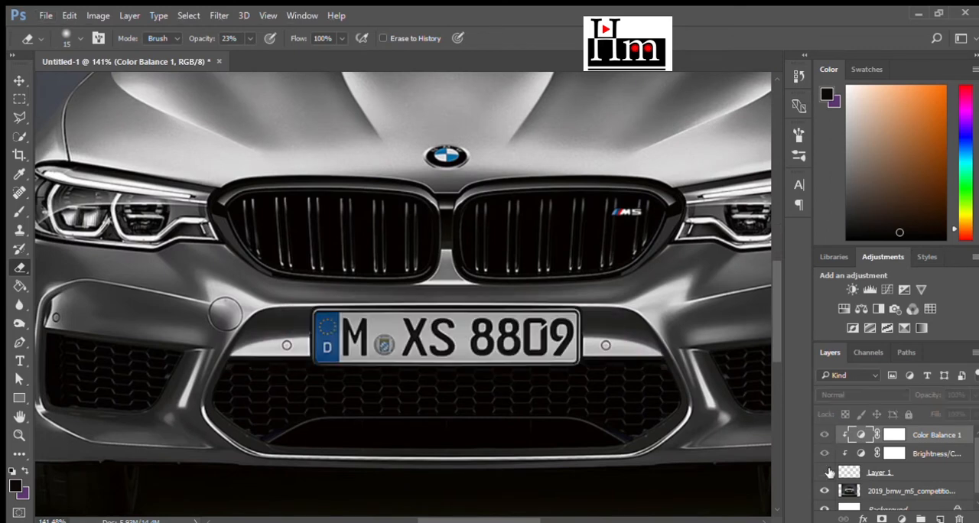
click(824, 471)
- Darken the upper part of the bumper patch on Layer 1 with the Burn tool, using Midtones at 39% exposure
click(872, 472)
key(o)
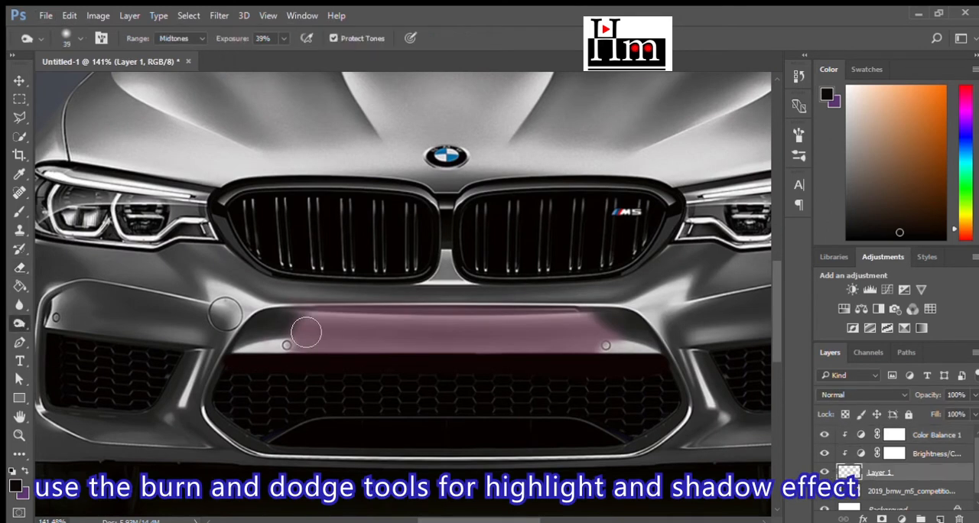
mouse_move(365, 327)
mouse_down()
mouse_move(623, 330)
mouse_move(310, 327)
mouse_move(627, 325)
mouse_move(285, 325)
mouse_move(622, 324)
mouse_move(323, 324)
mouse_up()
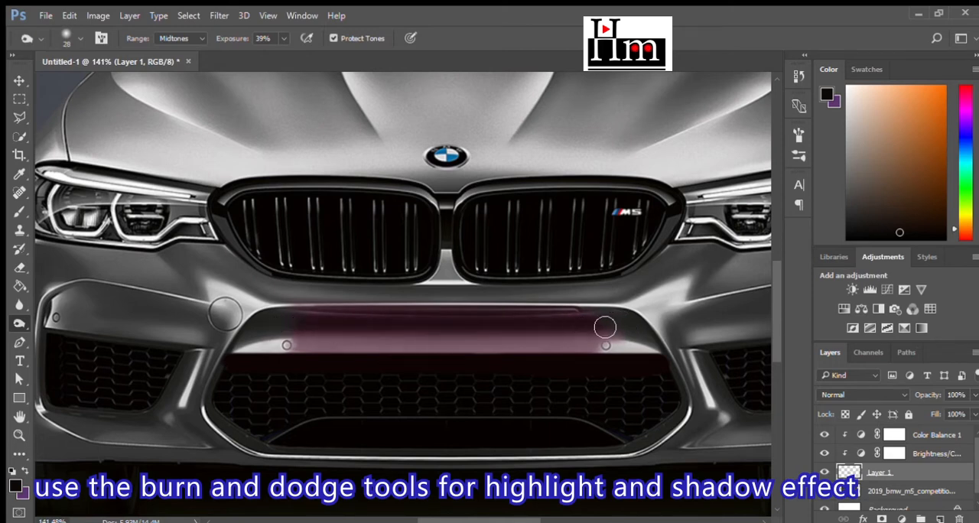
- Brighten a highlight along the patch's lower edge with the Dodge tool, using Midtones at 33% exposure
right_click(17, 321)
click(66, 322)
mouse_move(302, 357)
mouse_down()
mouse_move(592, 358)
mouse_move(282, 355)
mouse_move(619, 357)
mouse_move(301, 357)
mouse_move(611, 353)
mouse_up()
scroll(551, 388, down, 9)
scroll(546, 398, down, 2)
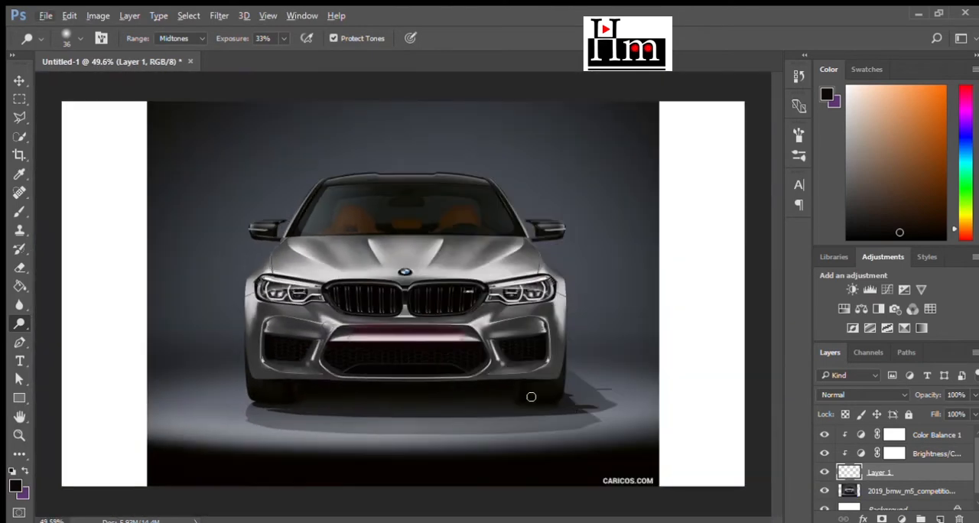
- Stamp all visible layers into a new merged layer above the Color Balance adjustment
scroll(557, 403, up, 3)
scroll(909, 468, down, 1)
click(908, 479)
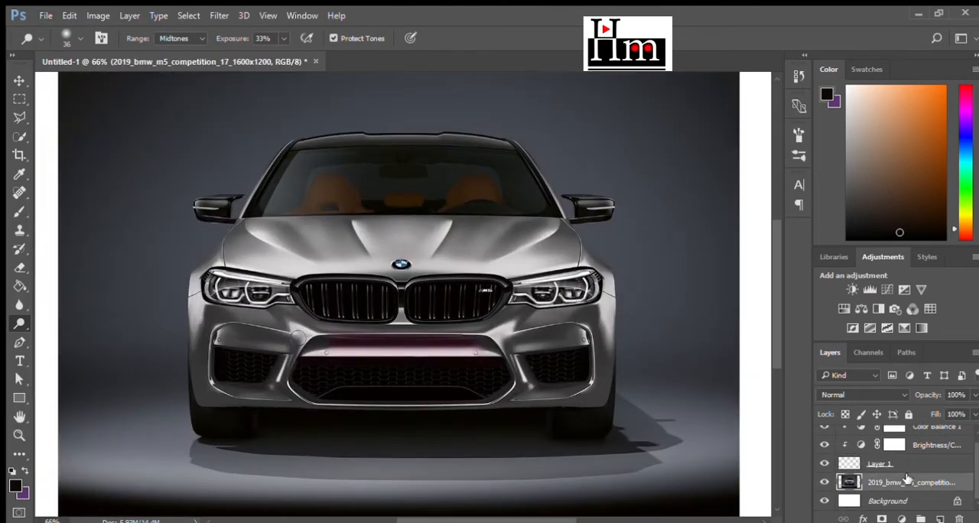
scroll(908, 473, up, 1)
shift+click(928, 434)
key(ctrl+alt+e)
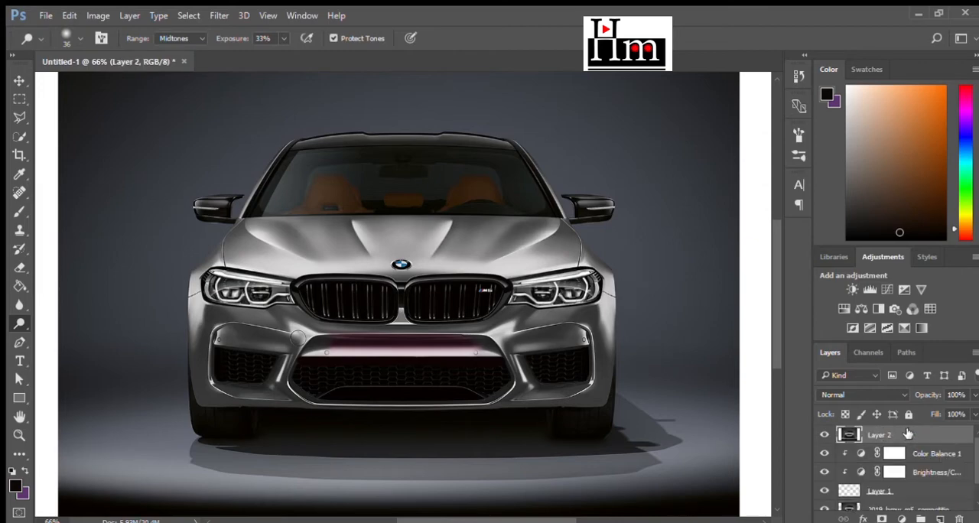
- Start a Pen path on Layer 2 along the upper and outer edges of the headlight on the M5 badge side
scroll(600, 298, up, 15)
key(w)
key(p)
click(214, 229)
click(506, 175)
click(576, 184)
click(596, 199)
click(613, 220)
click(614, 238)
click(608, 298)
- Continue the path along that headlight's lower edge and onto the grille's outer lower corner
click(478, 340)
click(374, 351)
click(342, 350)
click(321, 340)
click(295, 330)
click(259, 330)
click(219, 331)
click(186, 349)
click(154, 378)
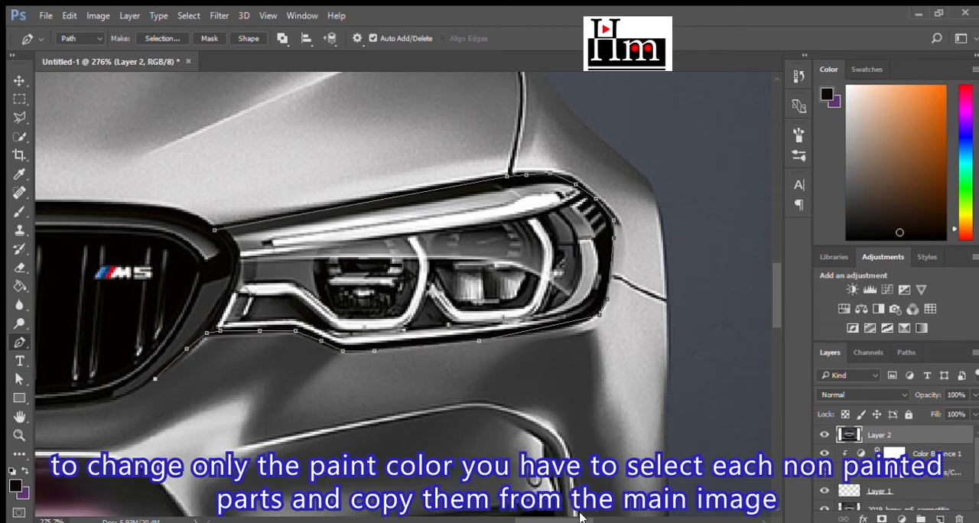
- Continue the path along the bottom of the badge-side grille, around the painted center divider and under the other grille half
drag(579, 520, 527, 519)
click(596, 398)
click(310, 410)
click(287, 403)
click(275, 382)
click(266, 354)
click(264, 344)
click(241, 345)
click(234, 379)
click(208, 405)
click(165, 413)
click(75, 412)
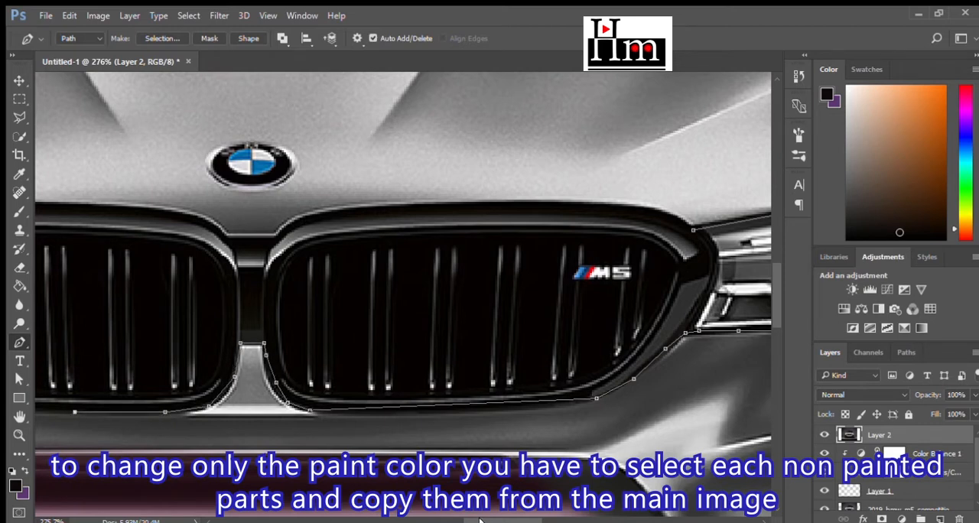
- Continue the path around the other grille half's outer lower corner and along the underside of the opposite headlight
drag(503, 521, 454, 521)
click(500, 410)
click(417, 406)
click(356, 394)
click(312, 367)
click(274, 339)
click(254, 330)
click(181, 327)
click(135, 349)
- Trace the path around the opposite headlight's outer end and back along its top edge to the grille
drag(480, 520, 438, 520)
click(255, 321)
click(227, 309)
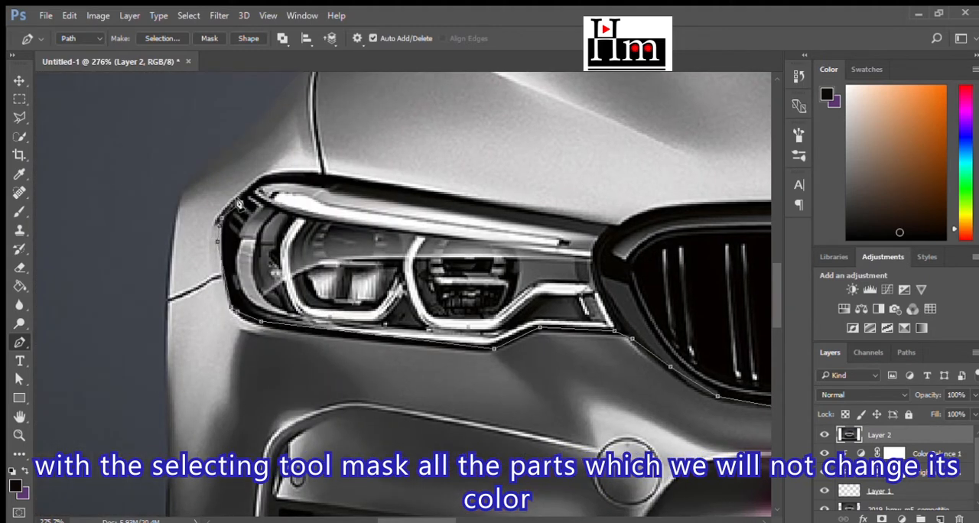
click(292, 179)
click(604, 229)
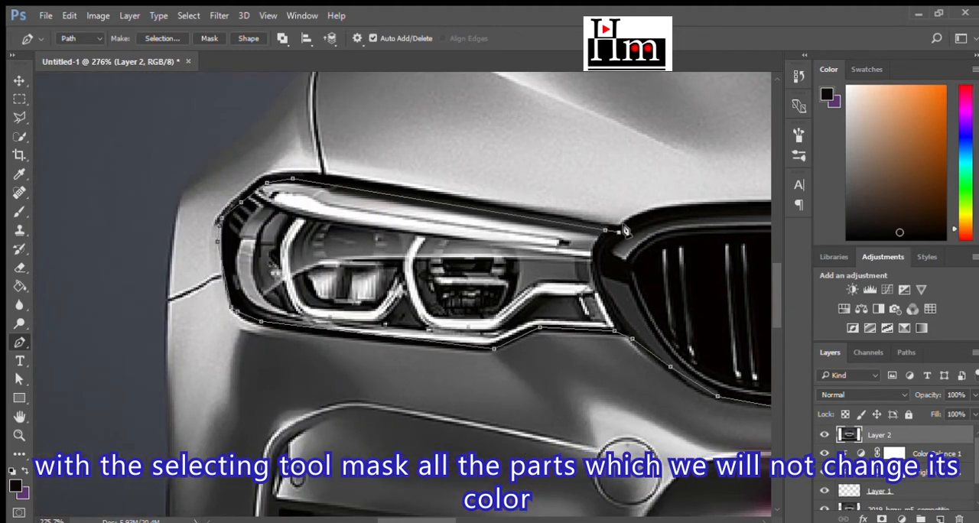
- Continue the path along the top of the grille half opposite the badge and through the notch below the BMW emblem
drag(445, 520, 488, 520)
click(237, 215)
click(262, 206)
click(305, 205)
click(495, 210)
click(545, 215)
click(580, 221)
click(616, 240)
click(658, 241)
click(711, 218)
- Trace the top edge of the badge-side grille and close the path at its starting point
drag(457, 520, 503, 520)
click(397, 206)
click(523, 207)
click(567, 206)
click(612, 215)
click(651, 230)
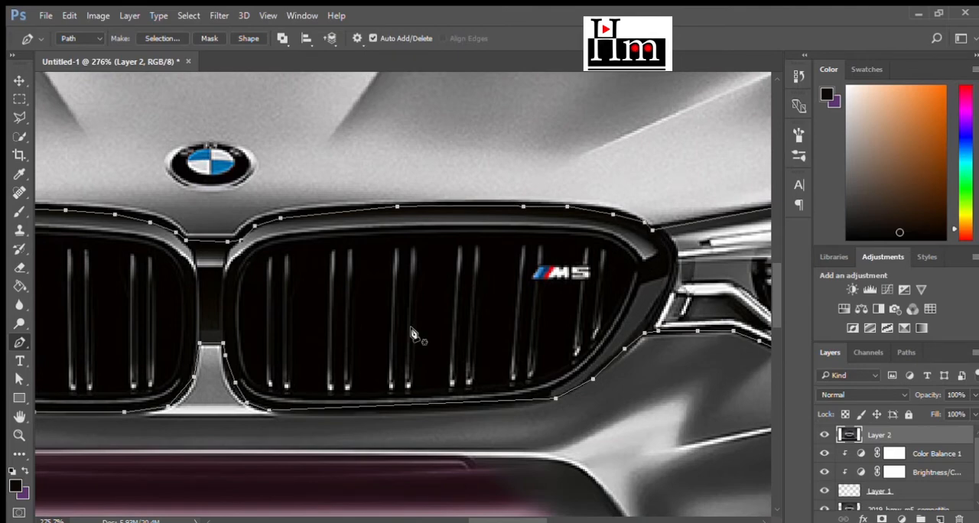
- Convert the headlight and grille path to a selection and copy that area to a new layer
scroll(408, 332, down, 5)
key(ctrl+Return)
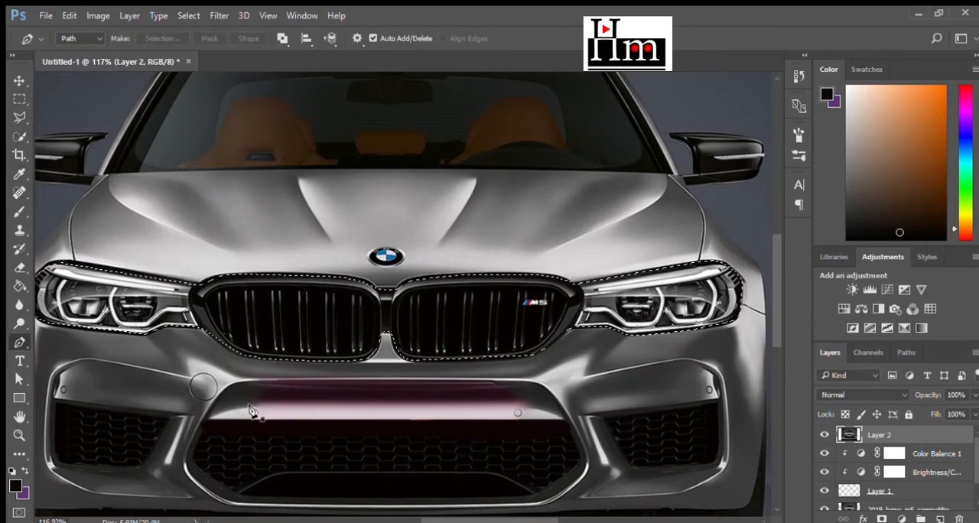
key(m)
key(ctrl+j)
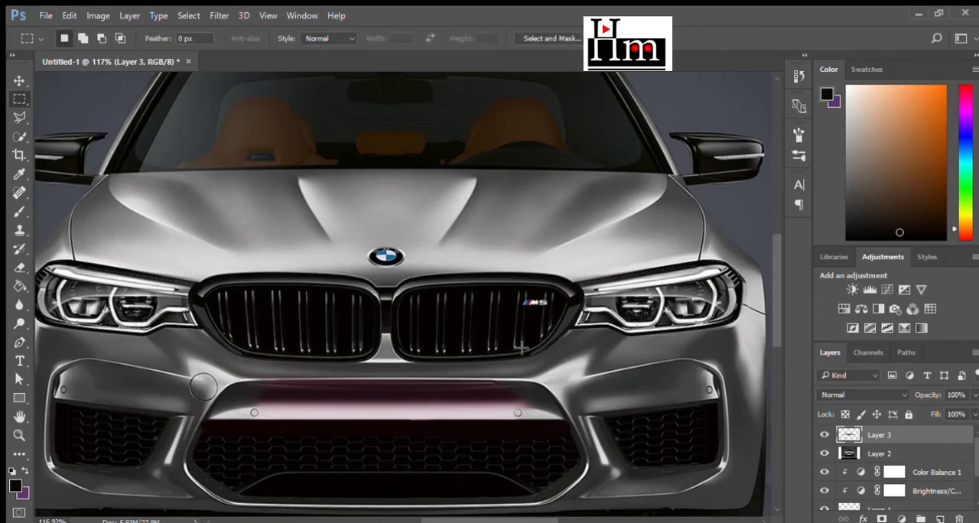
scroll(509, 415, up, 3)
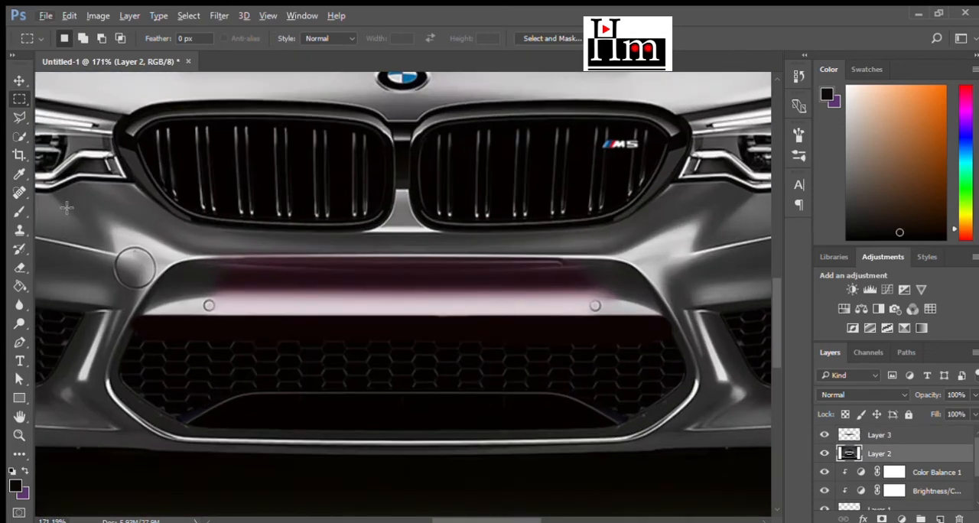
key(w)
click(408, 380)
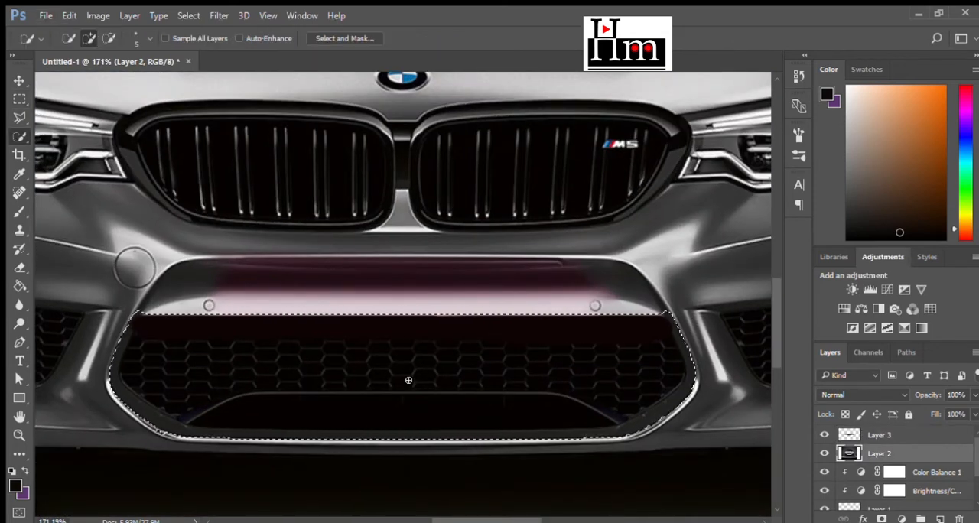
key(ctrl+d)
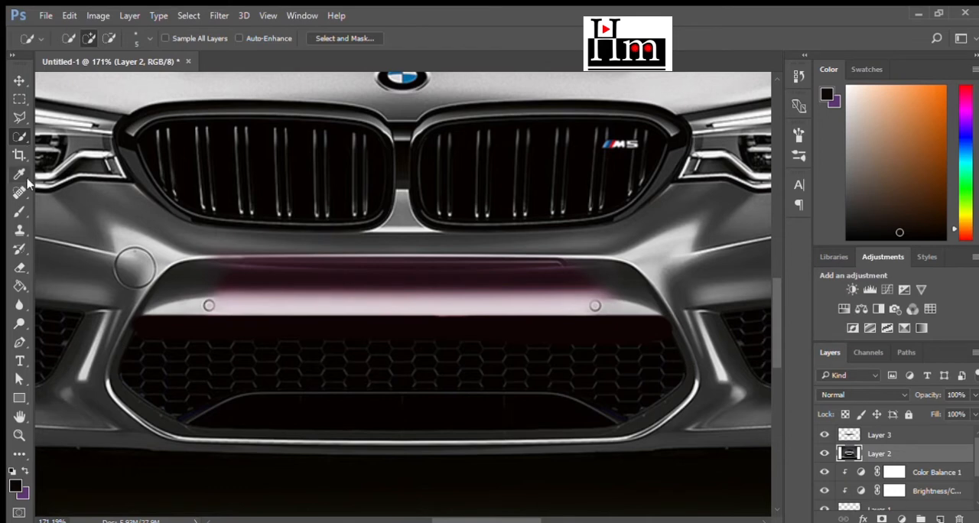
- Trace a closed Pen path around the dark mesh of the central lower bumper intake on Layer 2
key(p)
click(146, 324)
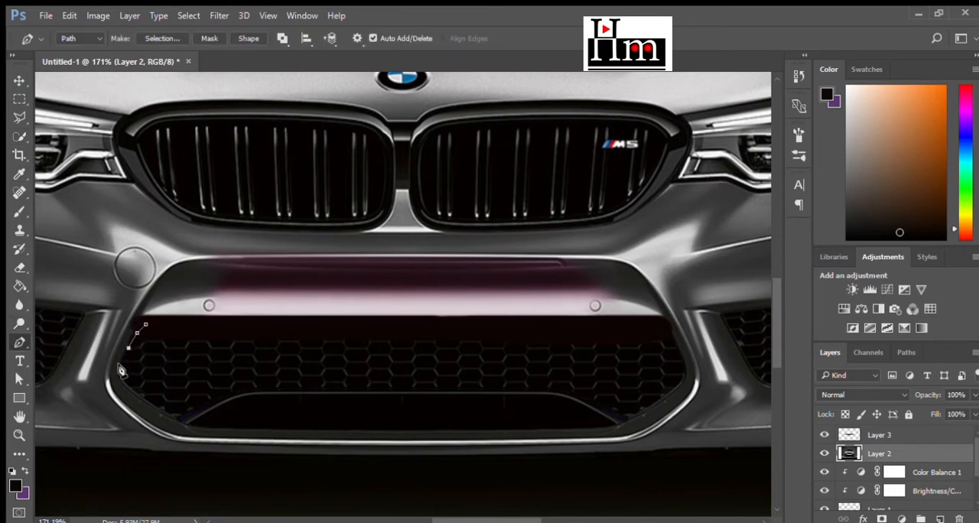
click(170, 420)
click(594, 430)
click(615, 427)
click(642, 412)
click(670, 392)
click(660, 322)
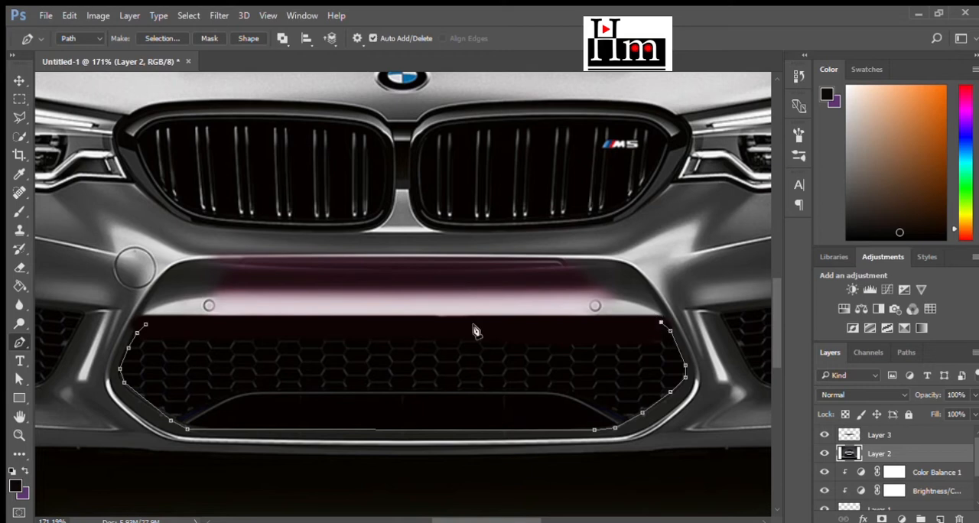
click(146, 324)
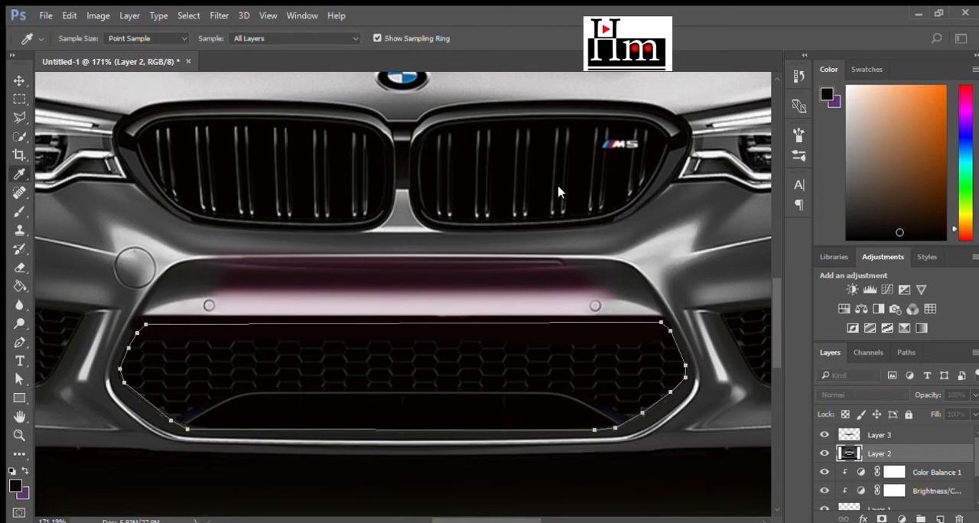
- Convert the central intake path to a selection and copy that area to a new layer
key(ctrl+Return)
key(m)
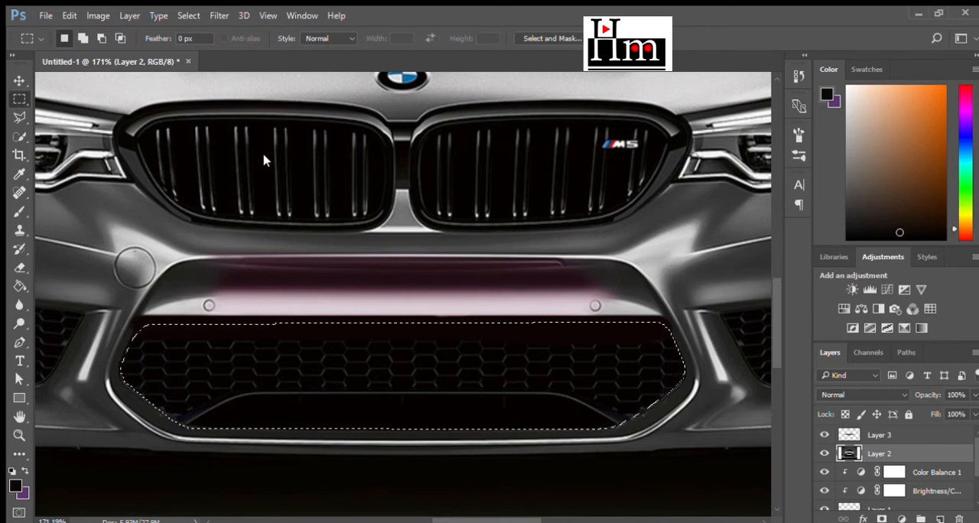
key(ctrl+j)
scroll(739, 456, down, 2)
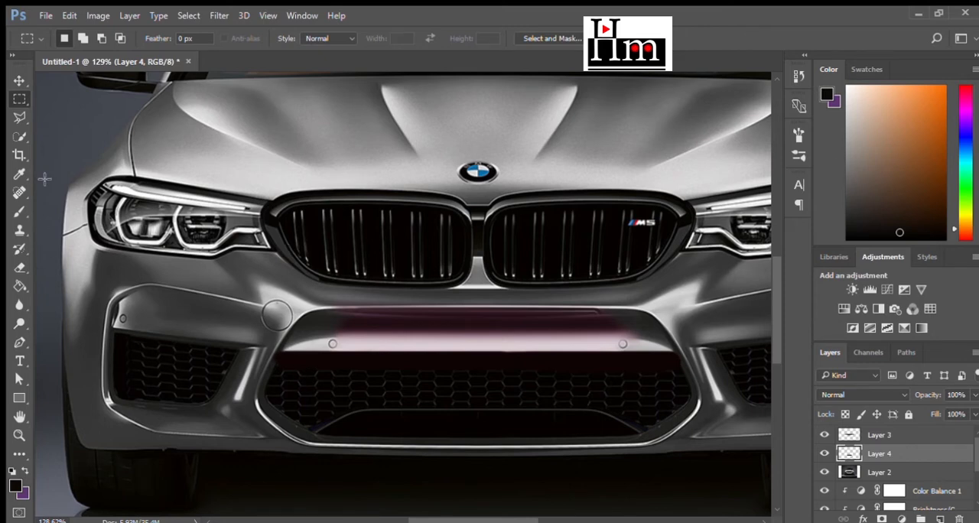
key(w)
mouse_move(140, 361)
mouse_down()
mouse_move(198, 369)
mouse_move(153, 339)
mouse_up()
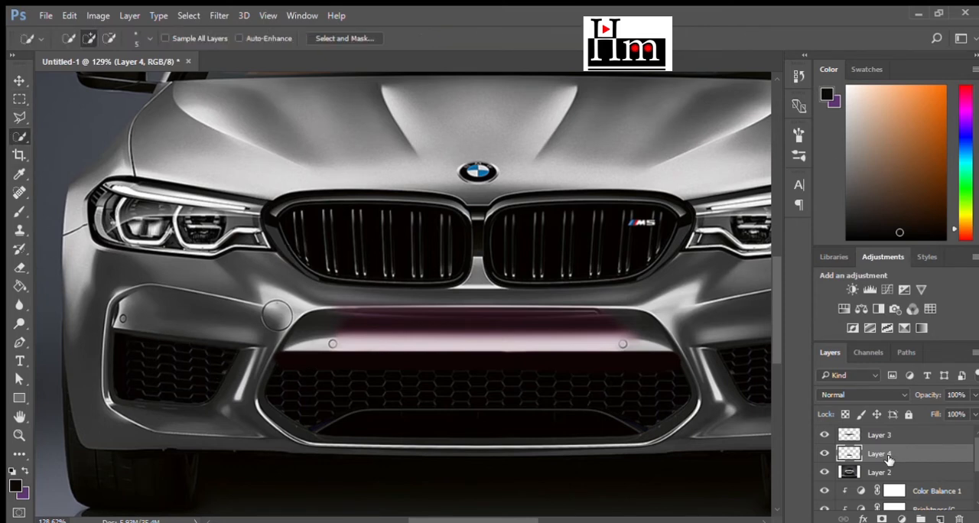
- On Layer 2, trace a closed Pen path around the side air intake mesh on the tow-hook cover side
click(879, 471)
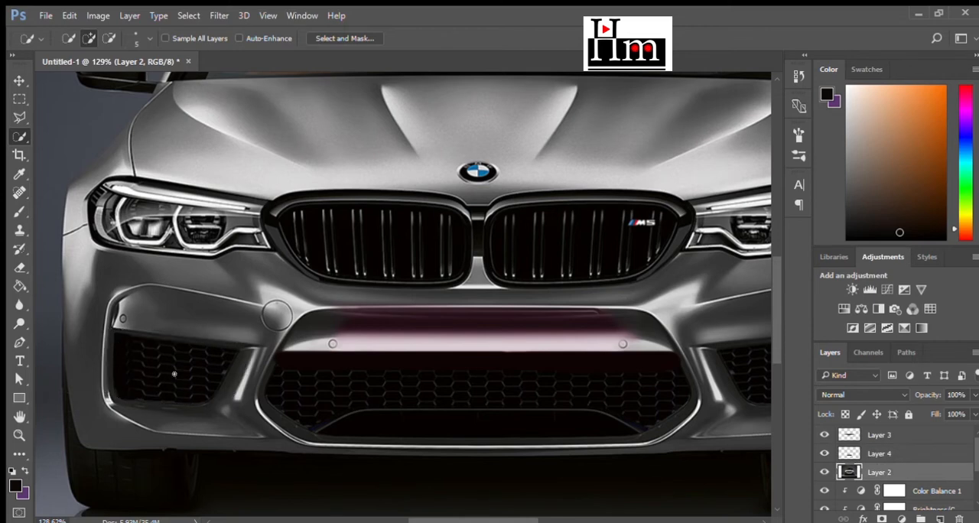
scroll(175, 374, up, 3)
click(19, 342)
click(66, 386)
click(70, 415)
click(85, 420)
click(162, 424)
click(217, 430)
click(237, 423)
click(257, 392)
click(279, 354)
click(68, 307)
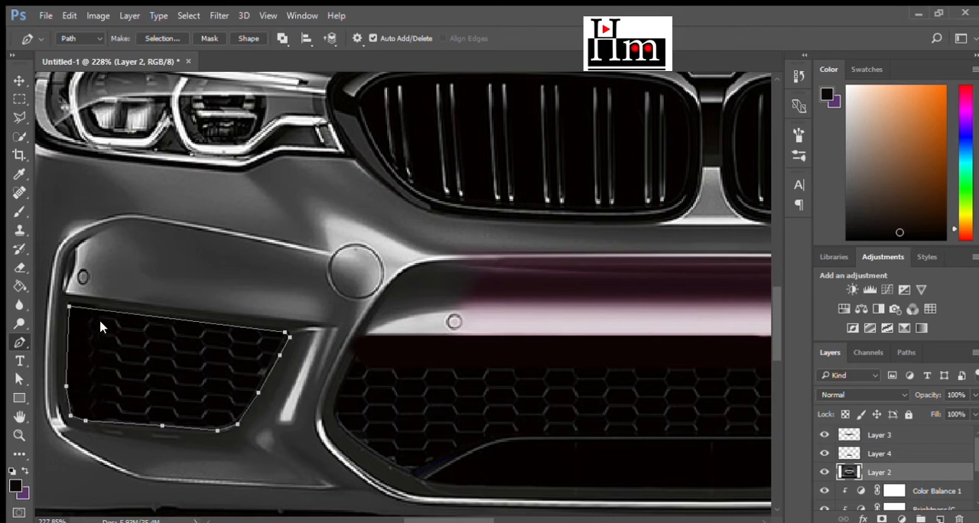
- Convert the tow-hook-side intake path to a selection and copy that area to a new layer
key(ctrl+Return)
key(m)
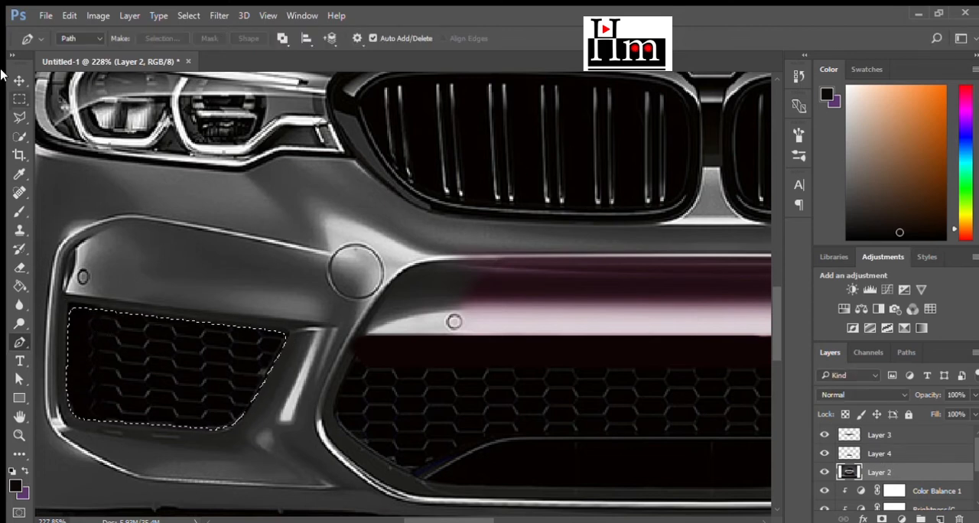
key(ctrl+j)
- Trace a closed Pen path around the mesh of the opposite side air intake, below the M5 badge side headlight
scroll(146, 364, down, 9)
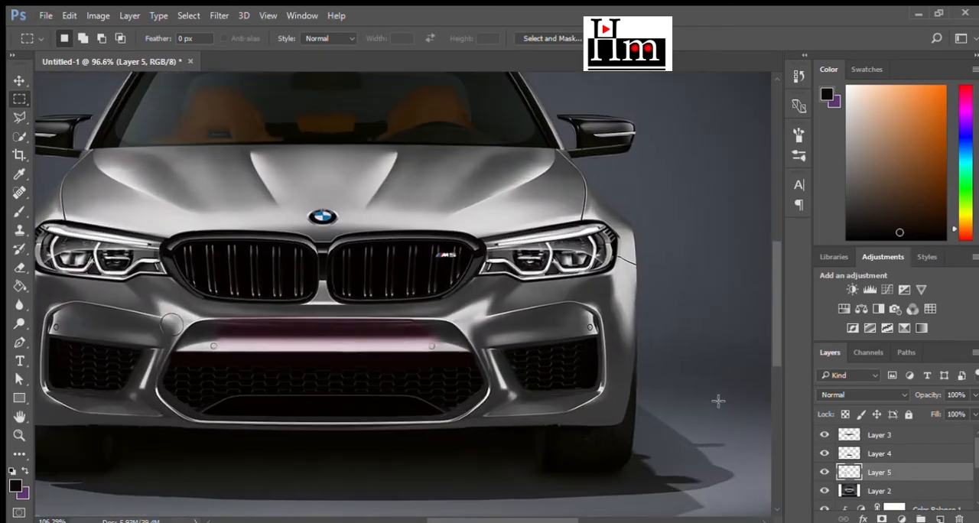
scroll(695, 375, up, 11)
click(19, 342)
click(287, 337)
click(324, 409)
click(344, 444)
click(363, 454)
click(537, 446)
click(546, 442)
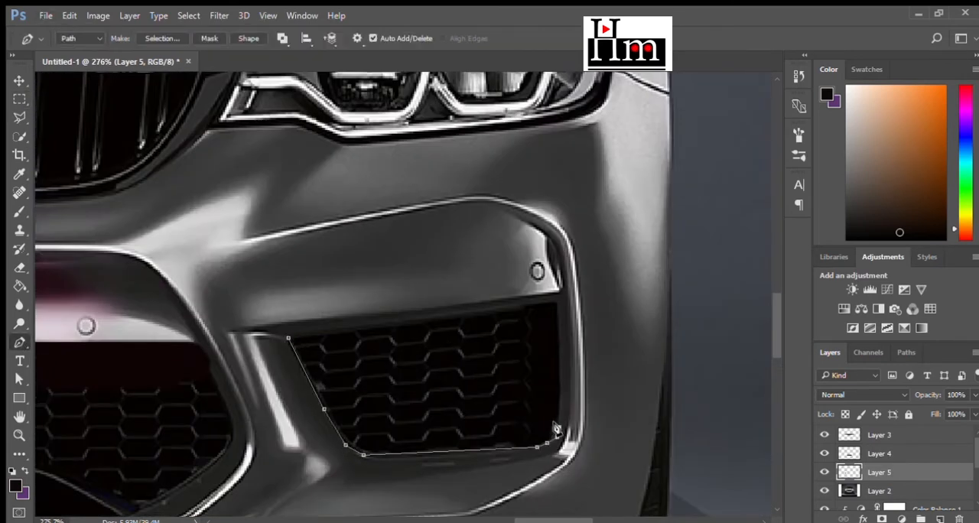
click(558, 305)
click(287, 337)
- Convert the badge-side intake path to a selection and copy that area from Layer 2 to a new layer
key(ctrl+Return)
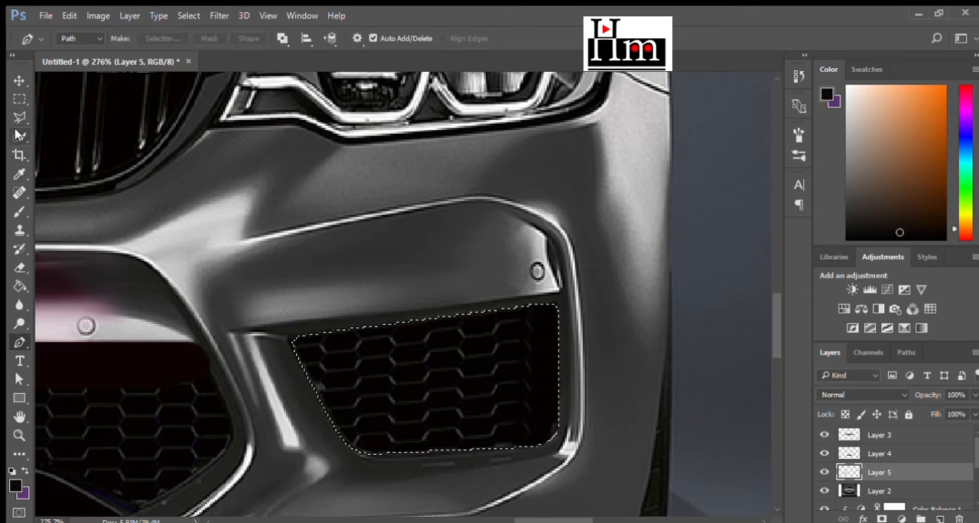
click(19, 98)
click(861, 488)
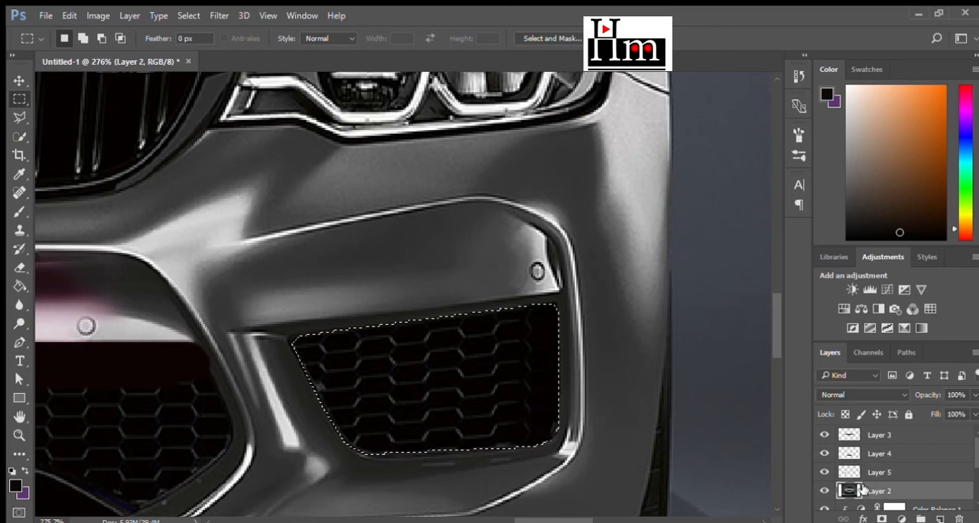
key(ctrl+j)
scroll(649, 429, down, 13)
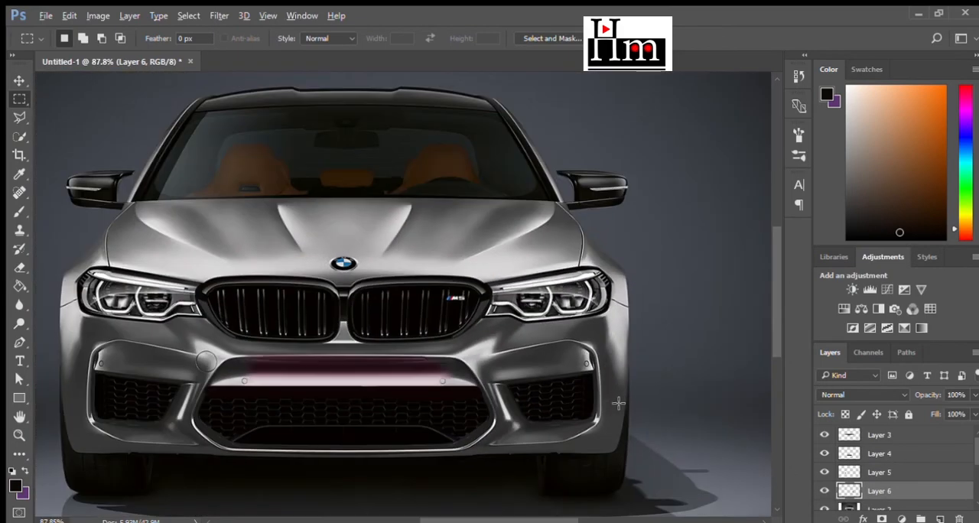
- Start a Pen path at the roof corner on the tow-hook cover side and run it down the upper windshield pillar
scroll(408, 194, up, 8)
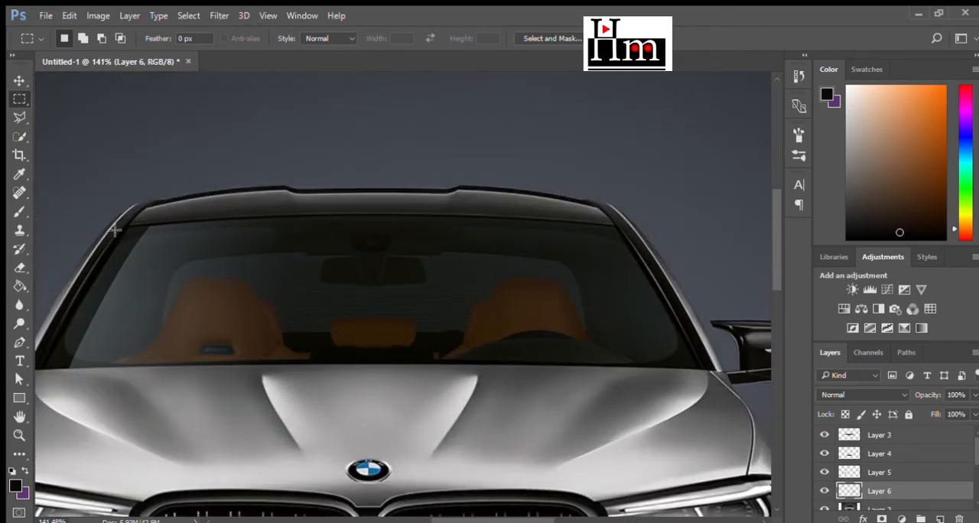
key(p)
scroll(127, 231, up, 3)
click(174, 191)
click(144, 212)
click(105, 261)
click(63, 337)
- Continue the path down the lower part of that windshield pillar to the hood's edge
scroll(59, 339, down, 1)
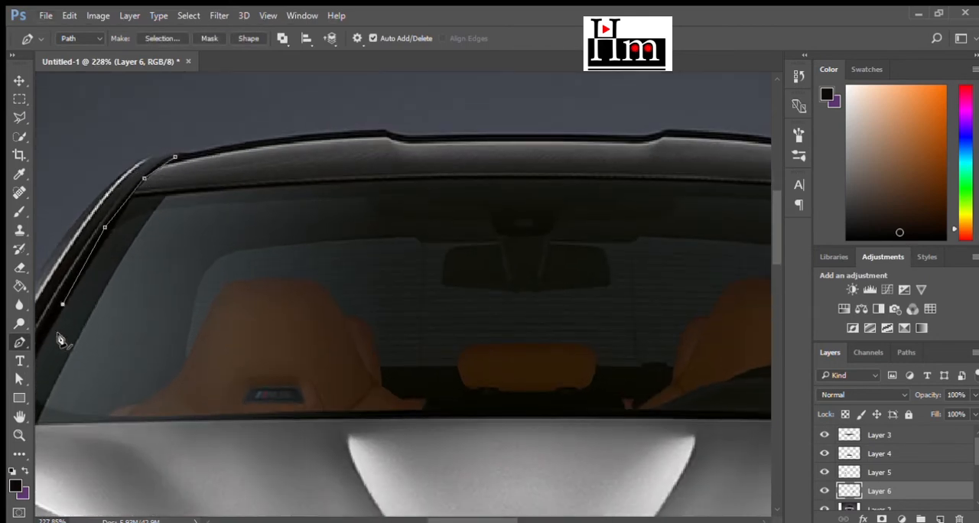
scroll(60, 338, down, 4)
scroll(54, 348, up, 6)
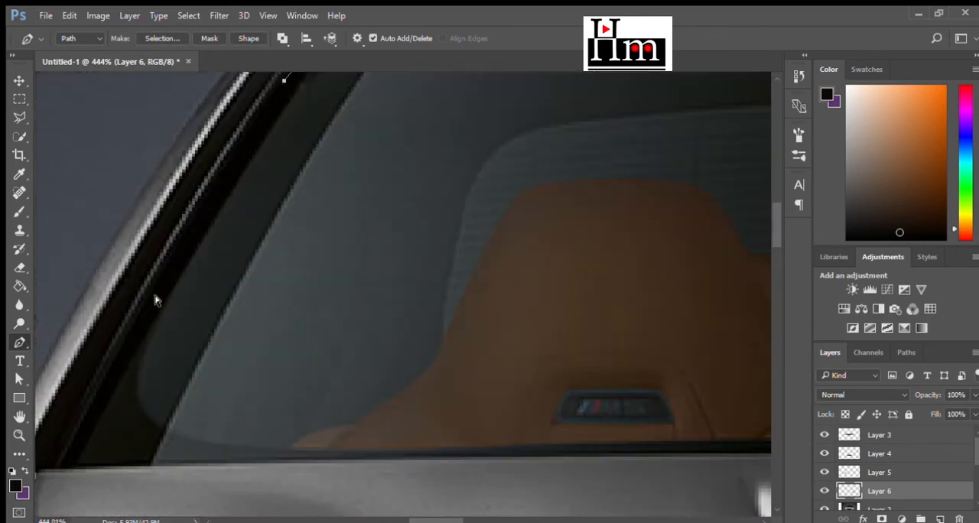
click(205, 198)
click(137, 313)
click(80, 412)
click(46, 465)
- Continue the path along the windshield's base, above the hood, to the foot of the opposite pillar
click(562, 455)
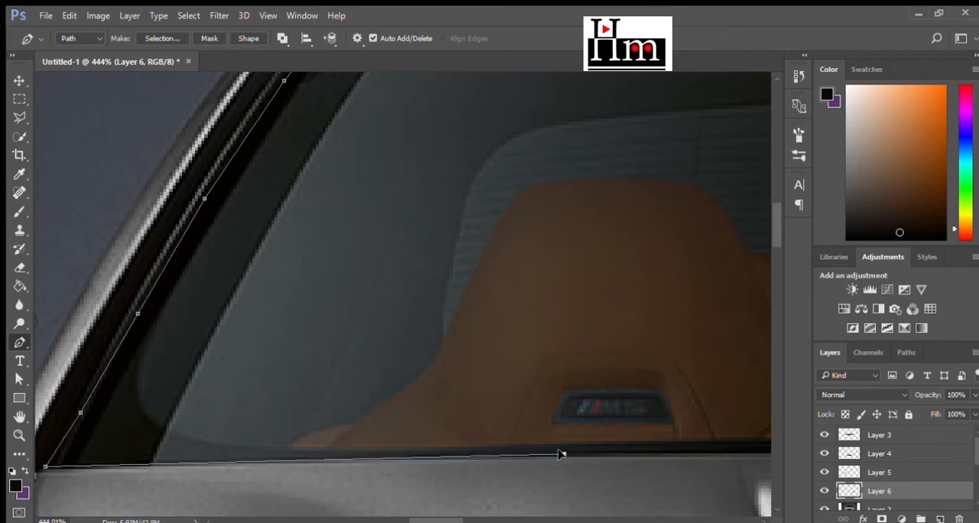
scroll(553, 456, down, 2)
scroll(428, 417, down, 4)
scroll(707, 450, up, 5)
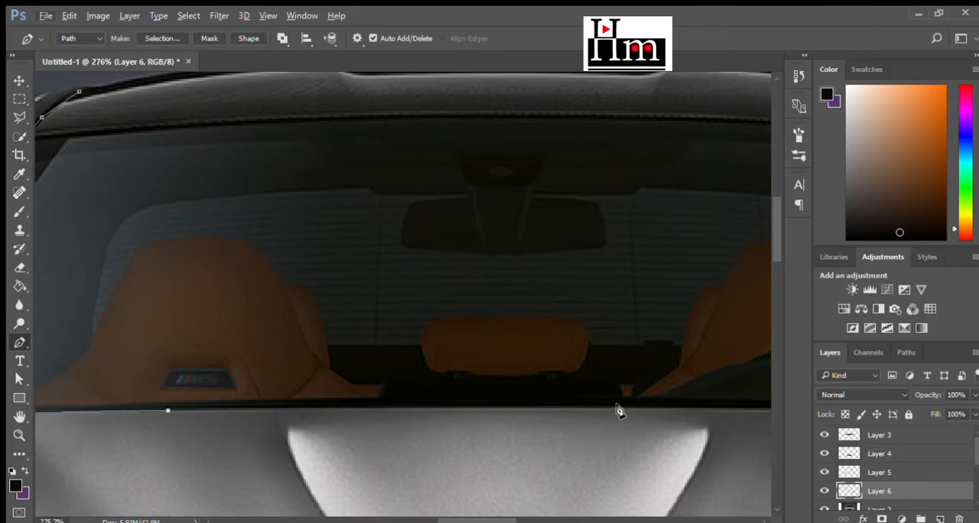
click(616, 407)
scroll(395, 409, down, 5)
scroll(631, 426, up, 4)
scroll(631, 426, up, 3)
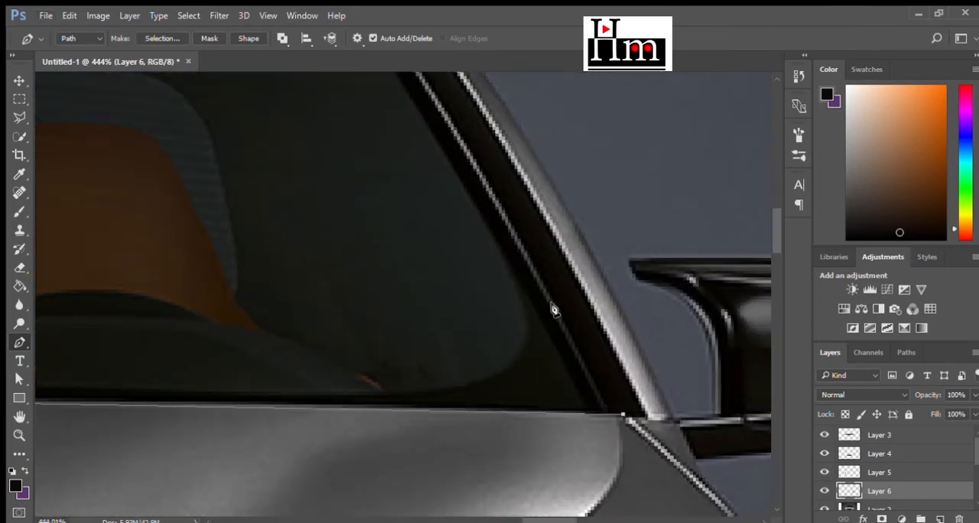
- Continue the windshield path up the badge-side pillar to the roof corner
click(501, 210)
scroll(351, 190, up, 6)
click(340, 205)
click(305, 164)
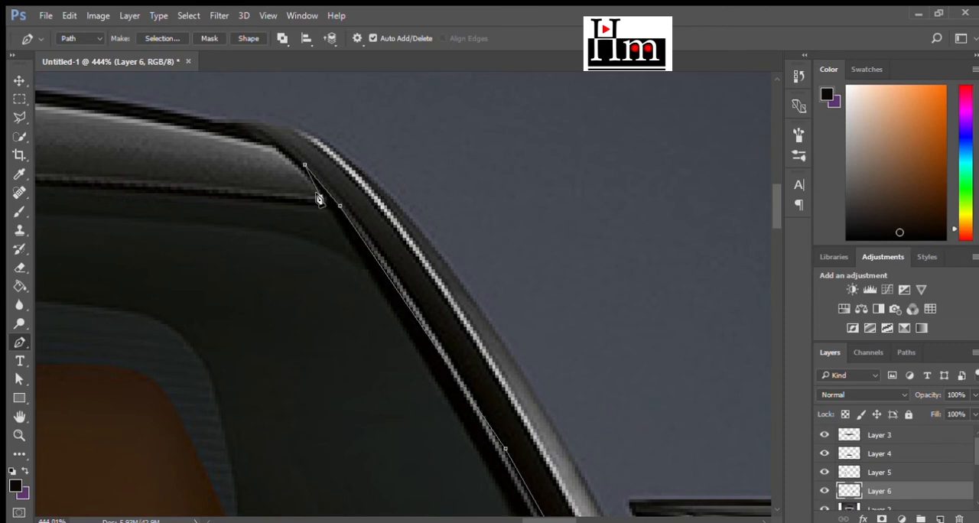
- Continue the path over the roof's upper edge and close it at the roof corner on the tow-hook cover side
scroll(444, 275, down, 6)
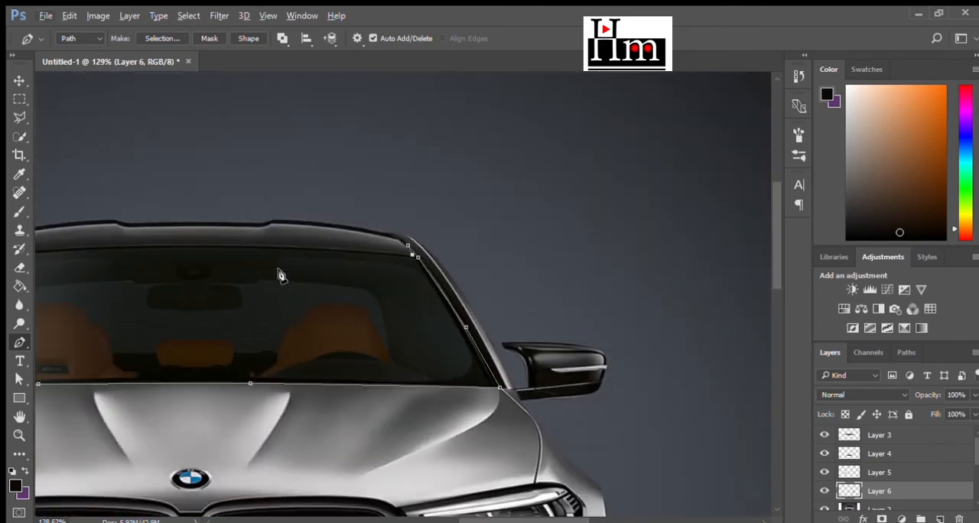
scroll(367, 277, up, 5)
click(384, 169)
click(355, 166)
scroll(420, 182, down, 6)
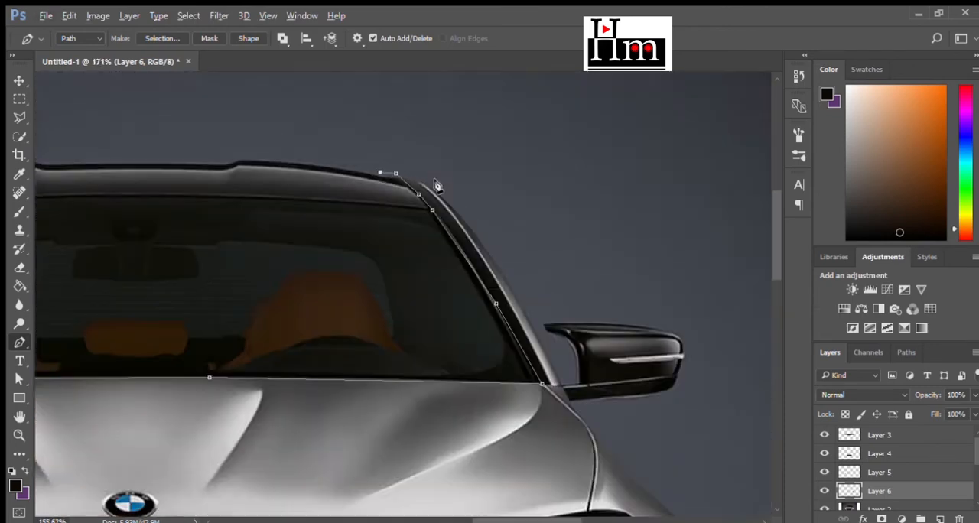
click(225, 162)
click(152, 171)
click(120, 190)
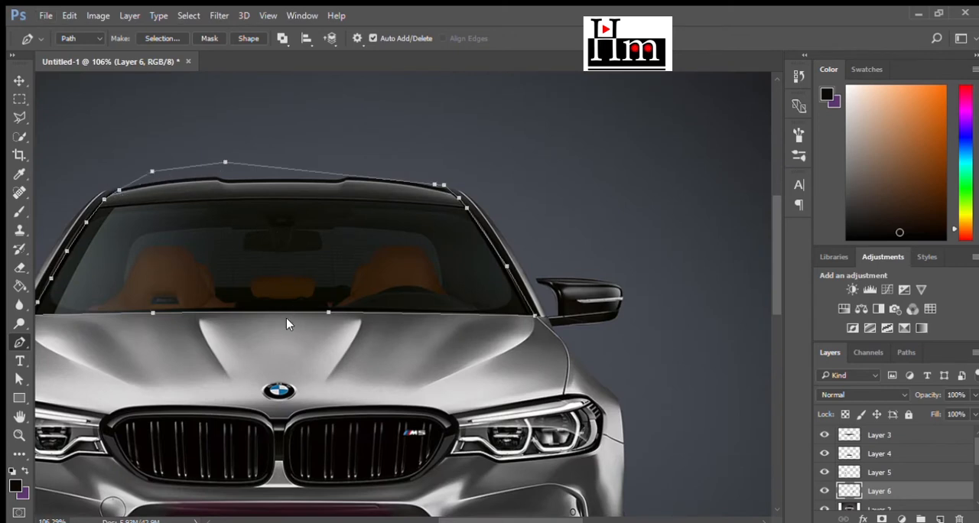
- Convert the windshield and roof path to a selection and copy that area from Layer 2 to a new layer
key(ctrl+Return)
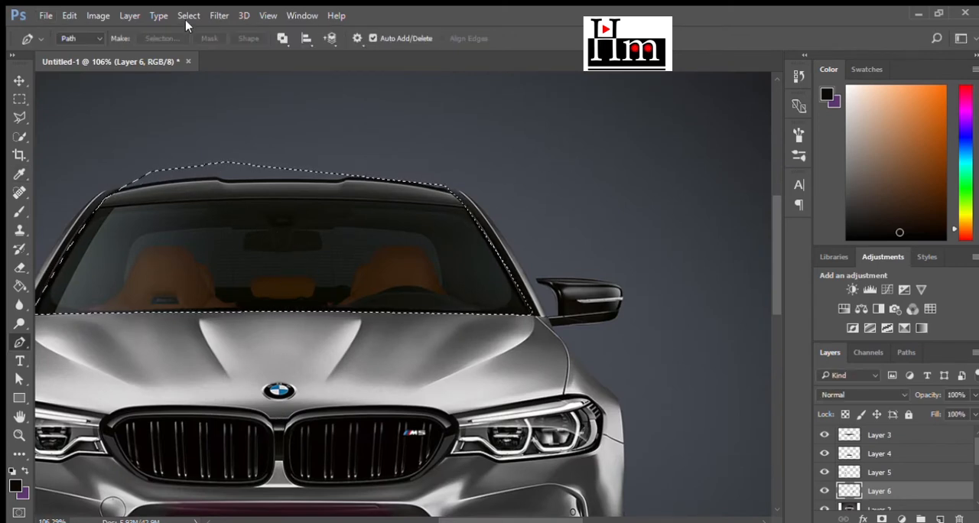
click(19, 98)
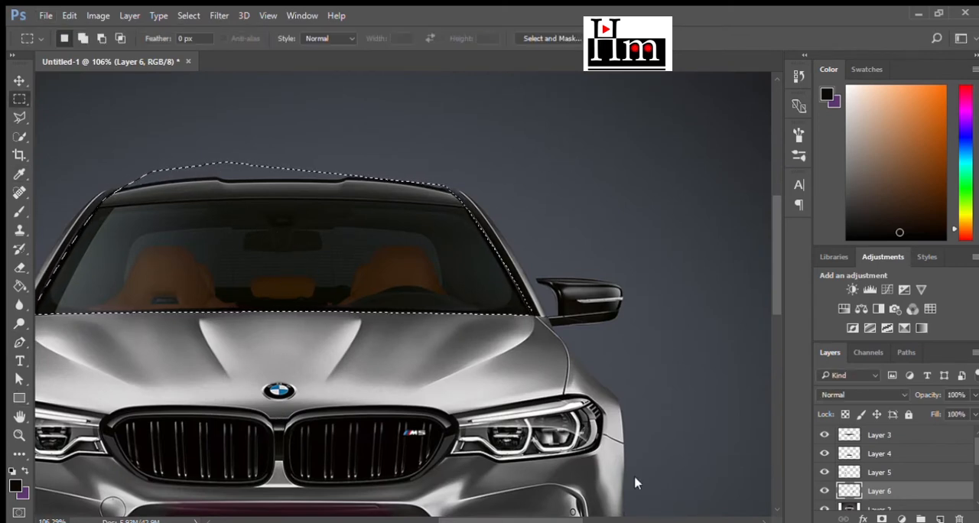
click(892, 505)
key(ctrl+j)
scroll(625, 374, down, 3)
- Draw a closed Pen path loosely around the badge-side mirror, following its inner edge beside the pillar
scroll(651, 380, up, 6)
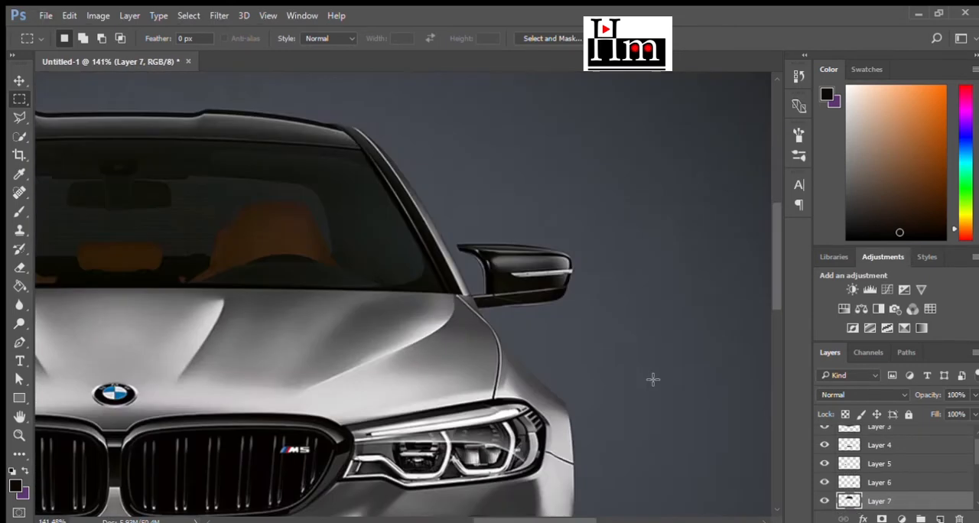
click(19, 342)
click(357, 162)
click(357, 187)
click(374, 231)
click(462, 298)
click(532, 299)
click(558, 255)
click(568, 196)
click(537, 175)
click(357, 163)
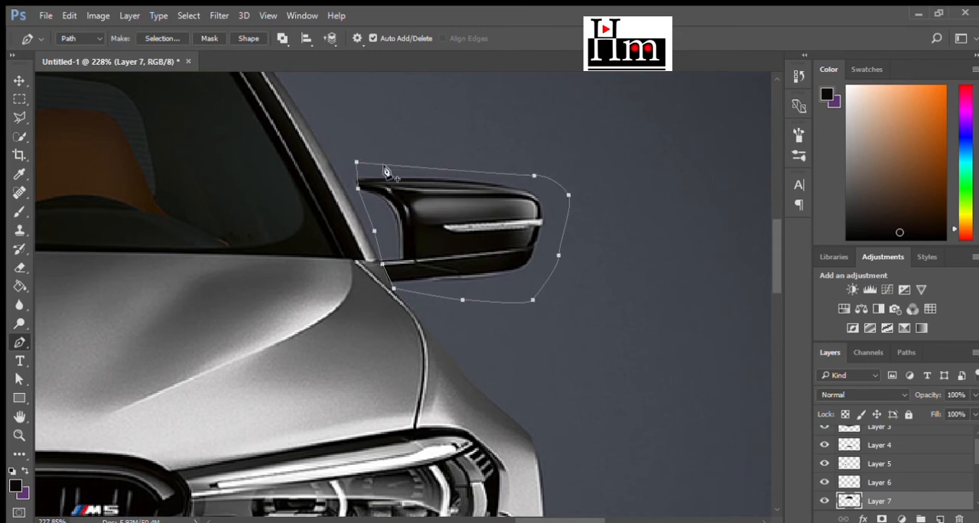
- Convert the badge-side mirror path to a selection and copy that area from Layer 2 to a new layer
scroll(680, 260, down, 9)
click(683, 236)
click(559, 149)
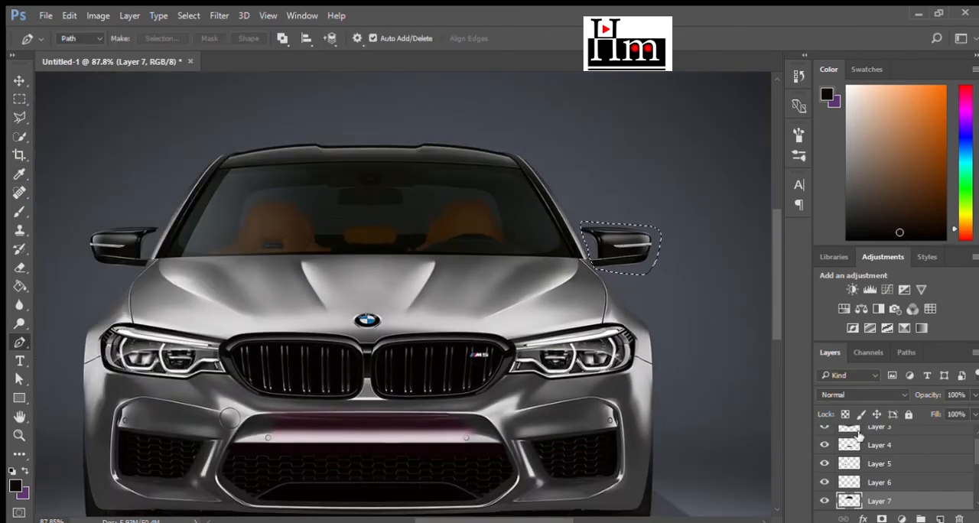
scroll(880, 451, down, 3)
click(883, 444)
click(19, 99)
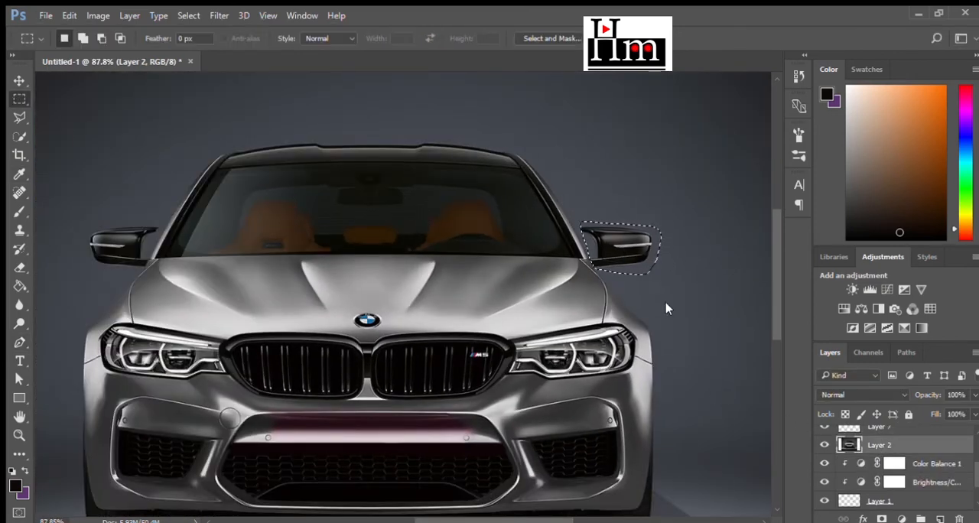
key(ctrl+j)
- Outline the mirror on the tow-hook cover side with the Polygonal Lasso, using a 10 px feather
scroll(86, 241, up, 9)
click(19, 117)
click(103, 170)
click(271, 181)
click(267, 202)
click(241, 279)
click(222, 309)
click(97, 299)
click(66, 266)
click(65, 204)
click(102, 171)
- Copy the selected tow-hook-side mirror from Layer 2 to a new layer
scroll(138, 202, down, 8)
click(850, 462)
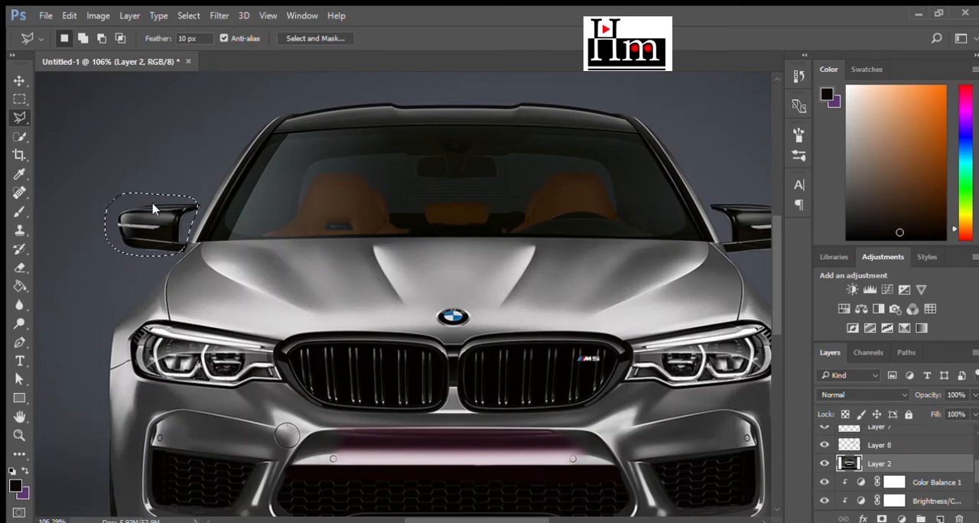
key(ctrl+j)
- Start a Pen path on the tow-hook-side fender edge and run it around the bumper's lower corner past the tyre
scroll(510, 299, down, 2)
scroll(514, 304, down, 3)
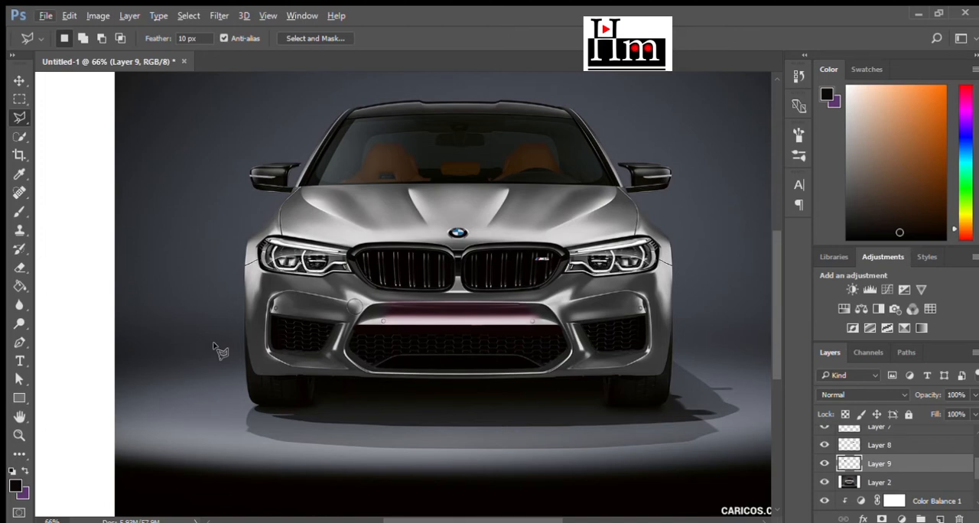
scroll(373, 426, up, 4)
scroll(284, 404, down, 2)
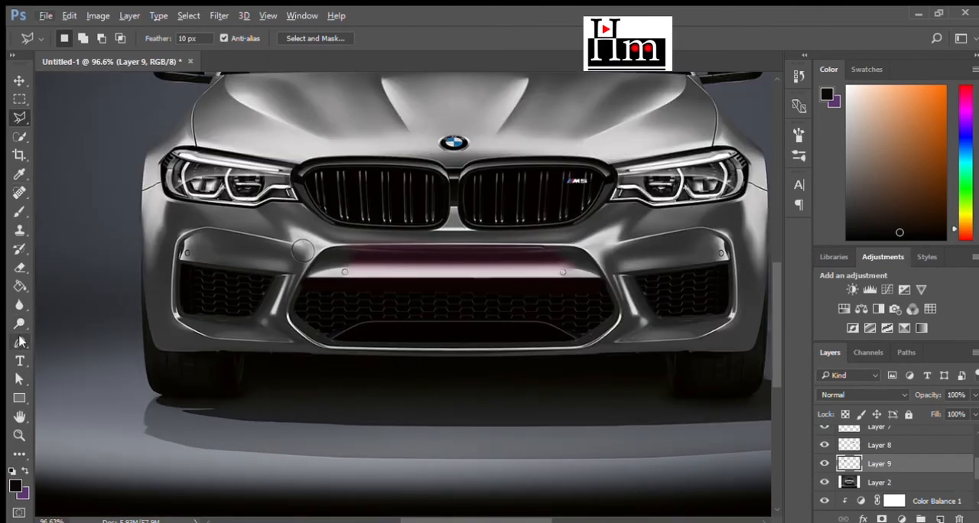
click(20, 342)
click(141, 247)
click(147, 320)
click(155, 350)
click(210, 355)
click(242, 354)
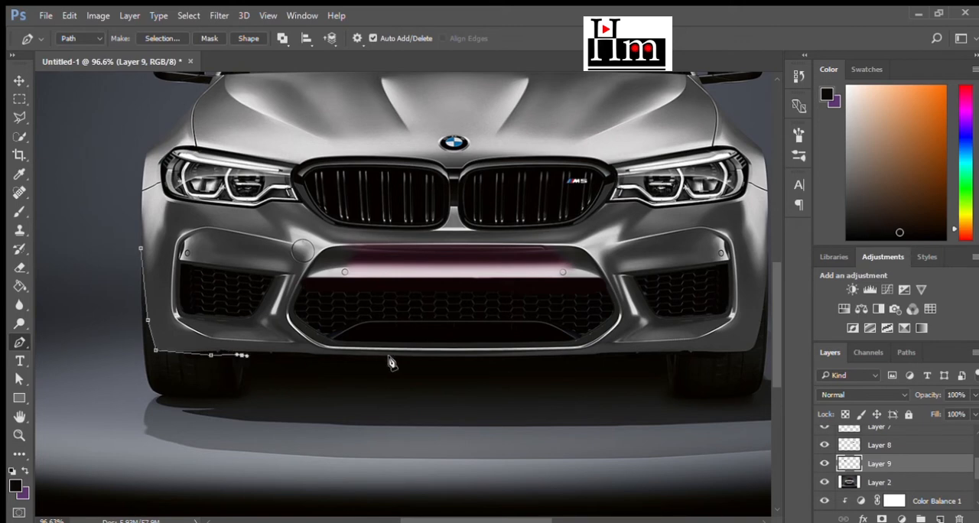
- Continue the path along the bumper's underside and up the badge-side fender edge
click(459, 361)
click(624, 353)
click(697, 351)
click(747, 355)
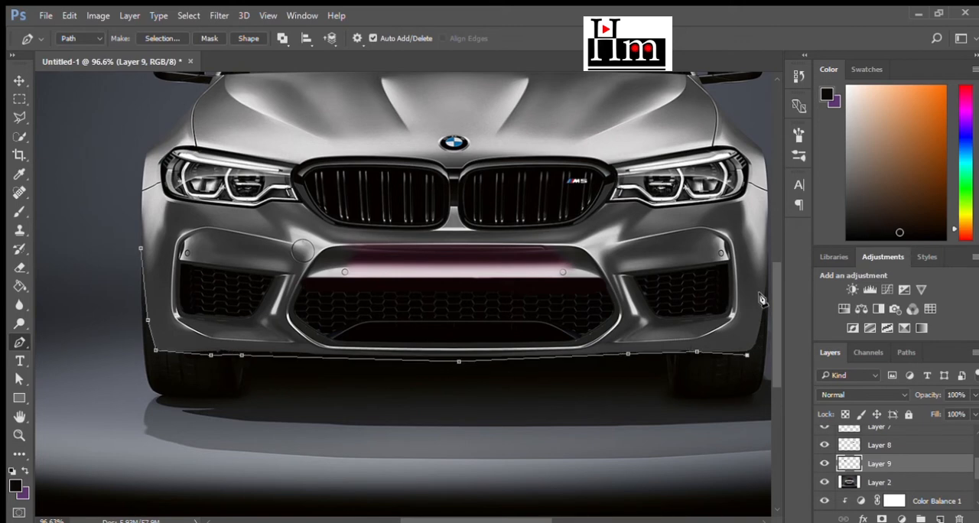
scroll(757, 294, down, 3)
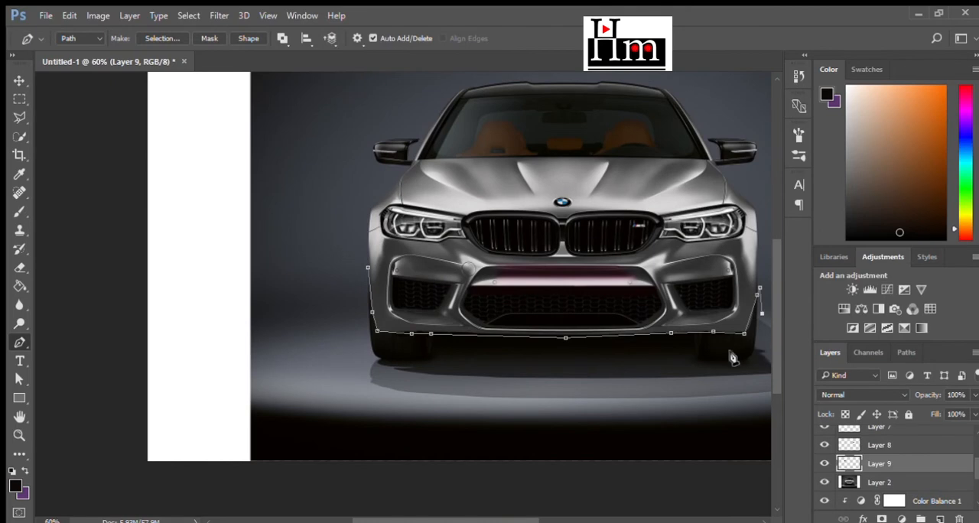
- Run the path outside the tyres and through the ground shadow, closing it at the tow-hook-side fender
key(ctrl+0)
click(586, 402)
click(594, 414)
click(466, 427)
click(356, 427)
click(257, 416)
click(237, 413)
click(234, 372)
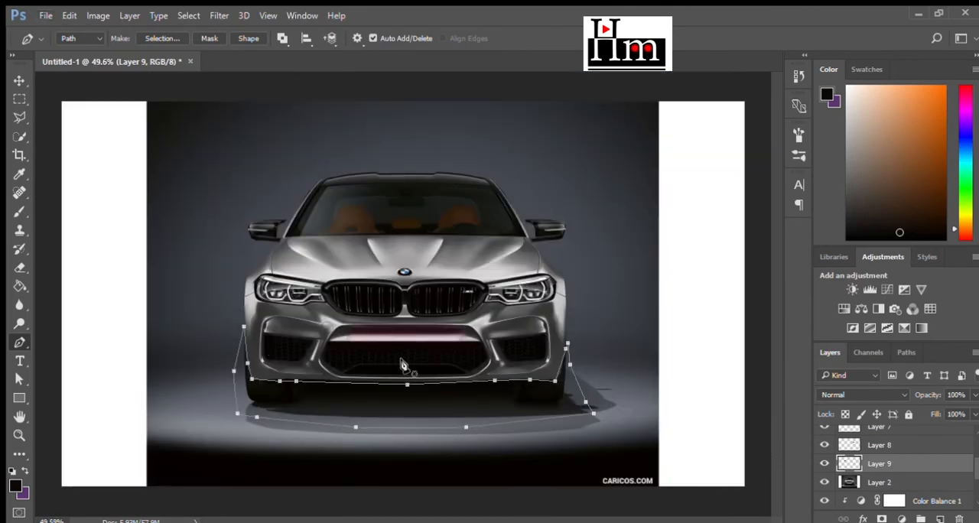
- Convert the tyre and shadow path to a selection and copy that area from Layer 2 to a new layer
key(ctrl+Return)
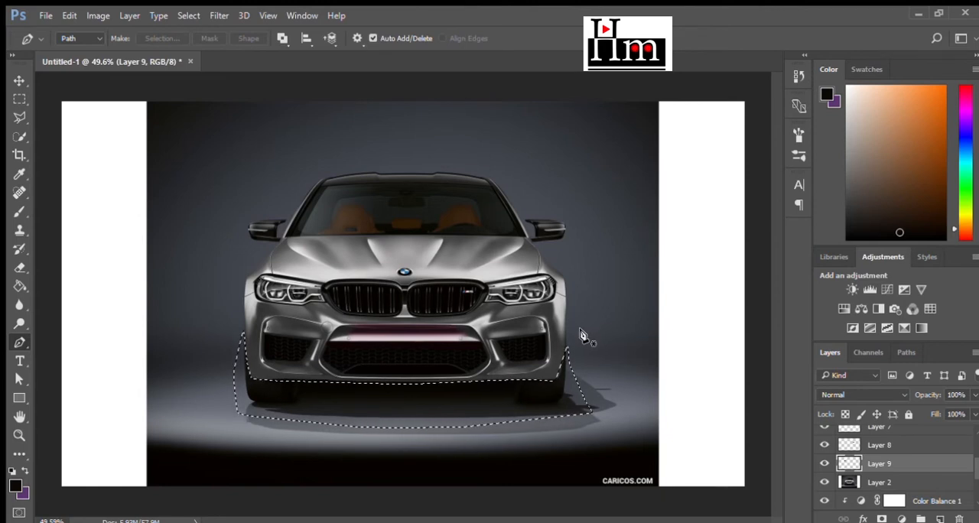
click(872, 481)
key(m)
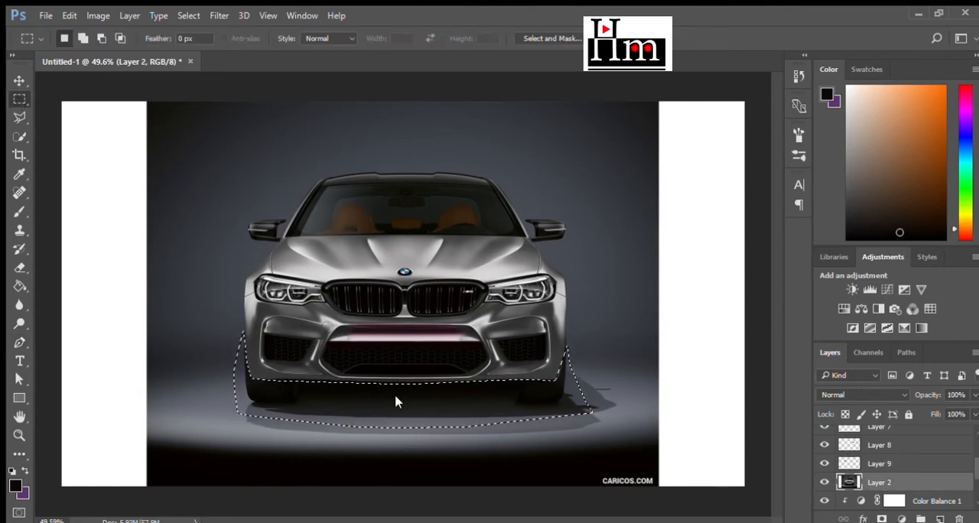
key(ctrl+j)
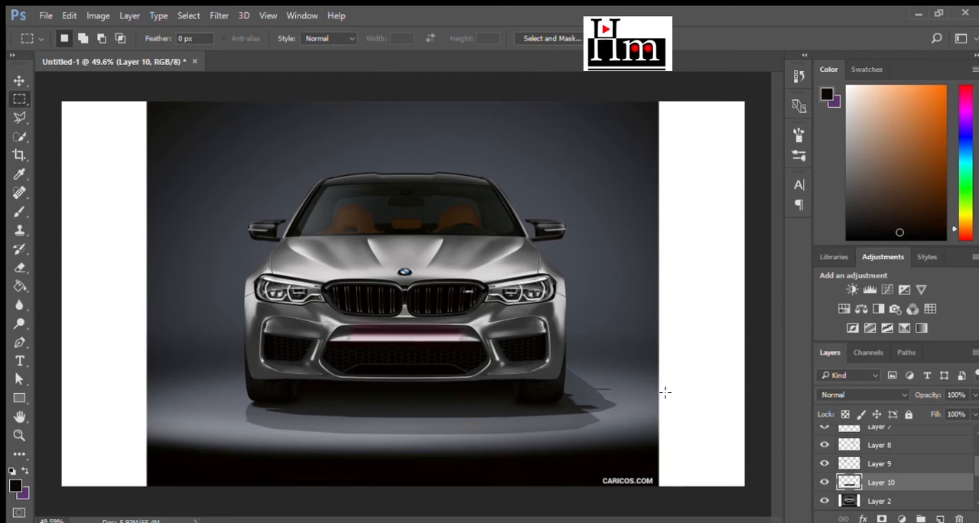
- Merge the copied part layers, Layer 3 through Layer 10, into a single layer and clear the selection
scroll(665, 393, up, 3)
scroll(905, 439, up, 3)
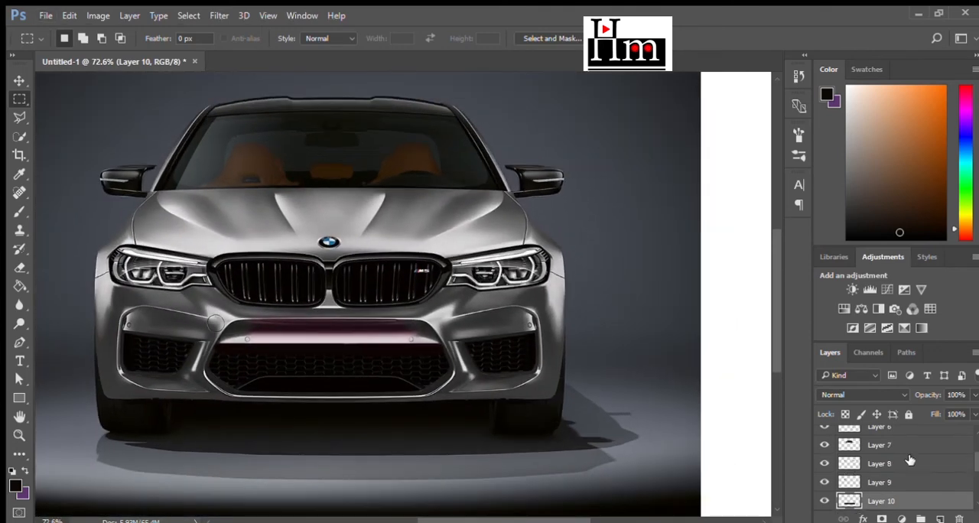
ctrl+click(848, 434)
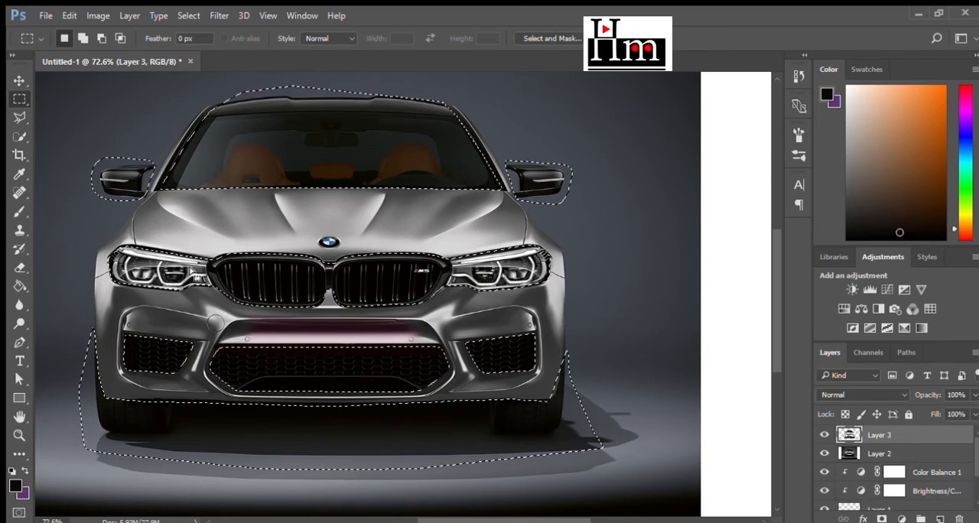
key(ctrl+d)
scroll(606, 386, down, 3)
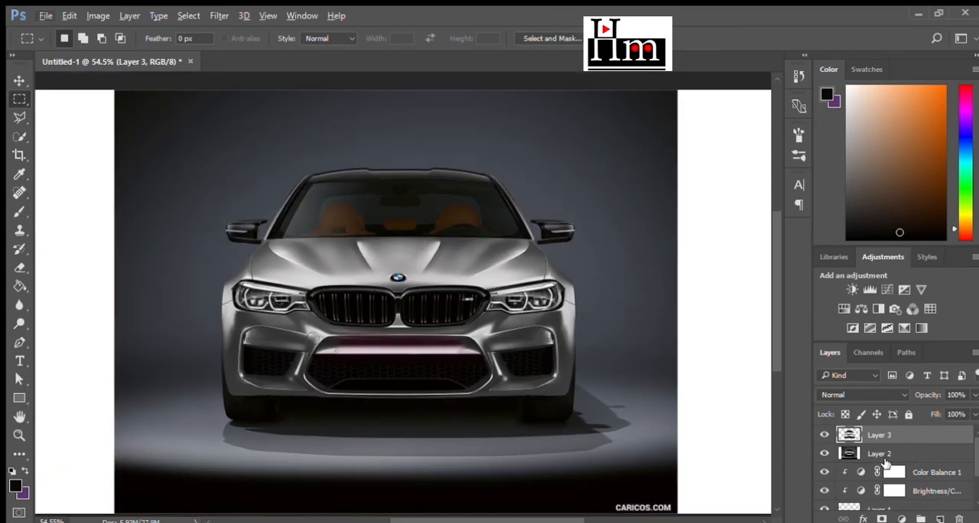
- With Layer 2 active and Layer 3 hidden, load Layer 3's outline as a selection and invert it
click(881, 452)
ctrl+click(847, 446)
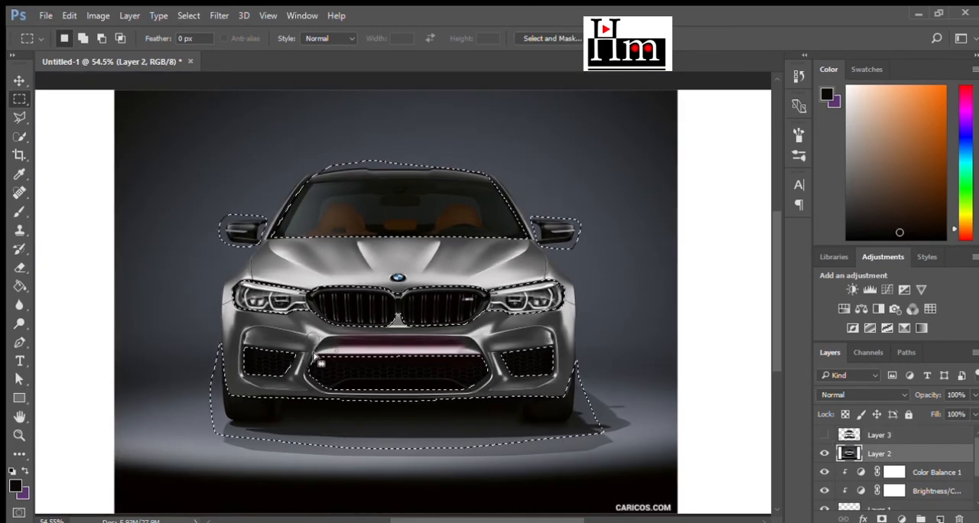
scroll(258, 114, up, 1)
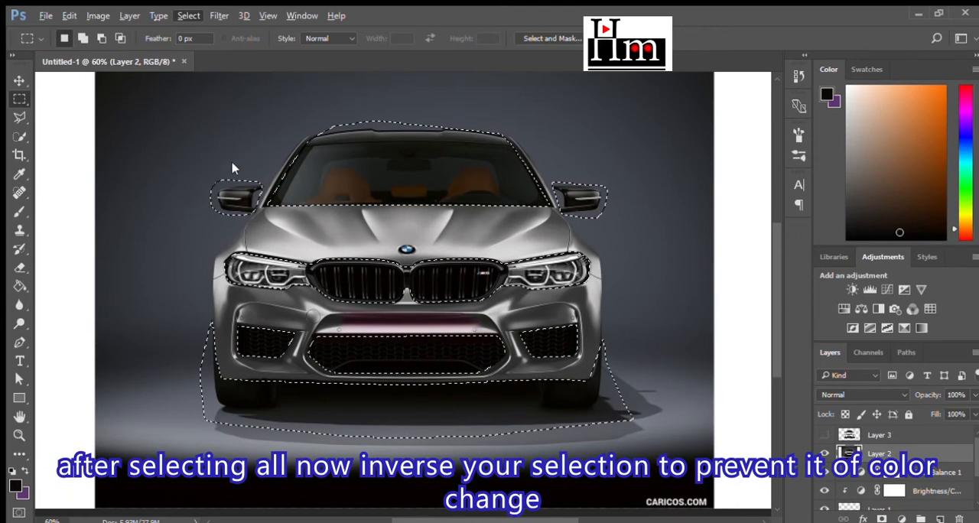
key(ctrl+shift+i)
- Paint the car body orange on Layer 2 with the Color Replacement tool, size 71, Color mode, Discontiguous limits, 100% tolerance, then deselect
click(20, 249)
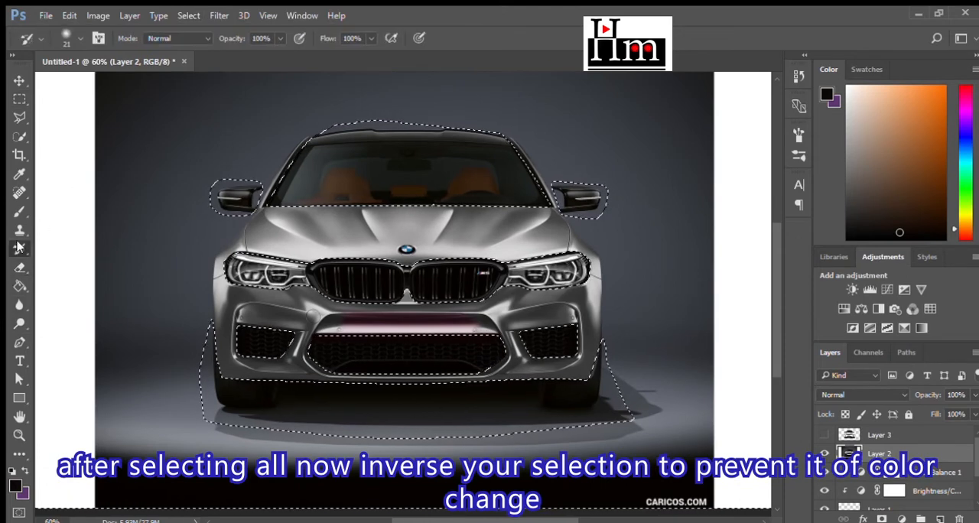
click(19, 211)
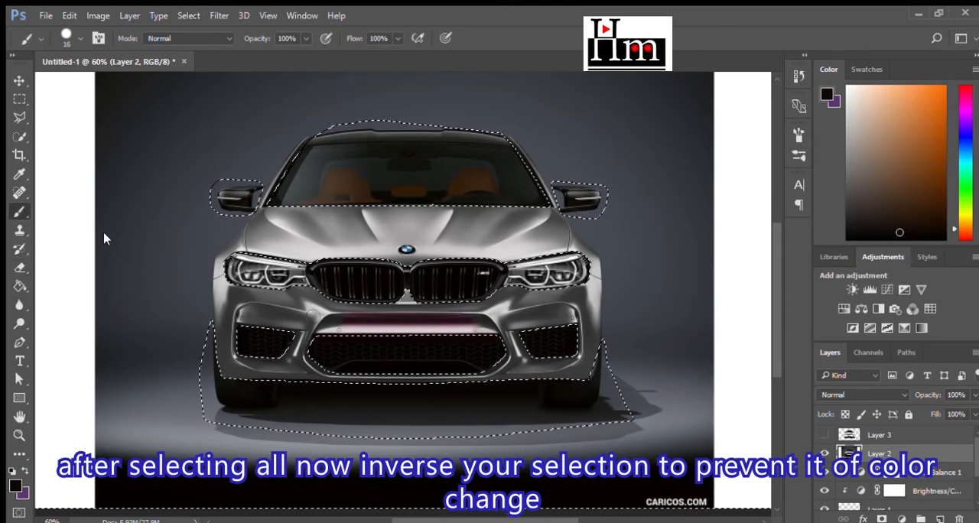
key(i)
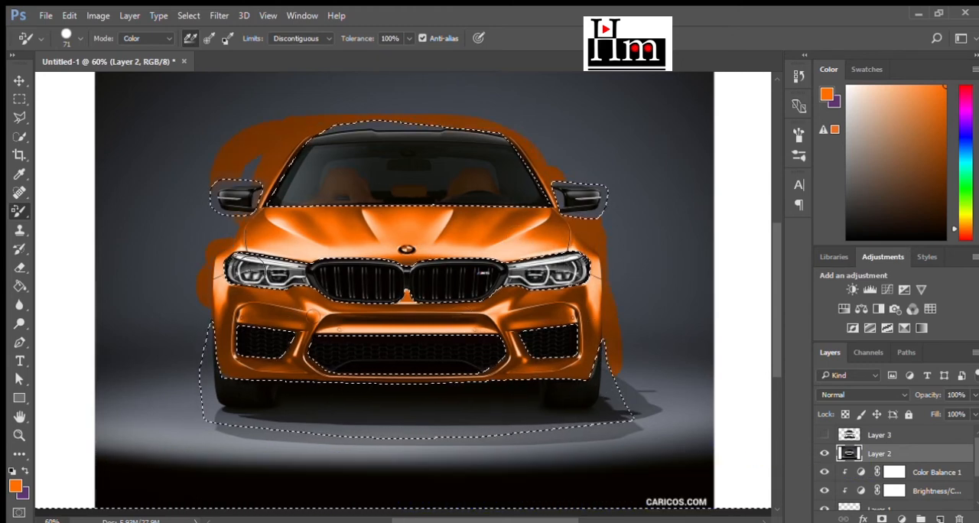
key(ctrl+d)
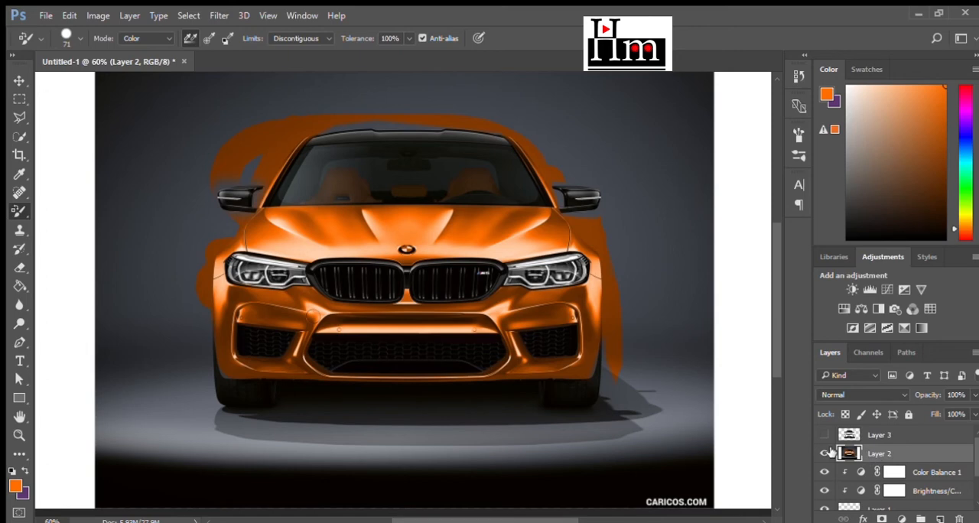
- Inspect the recolored body's edges up close around the bumper, wheels and adjoining background
scroll(583, 354, up, 12)
scroll(583, 366, down, 1)
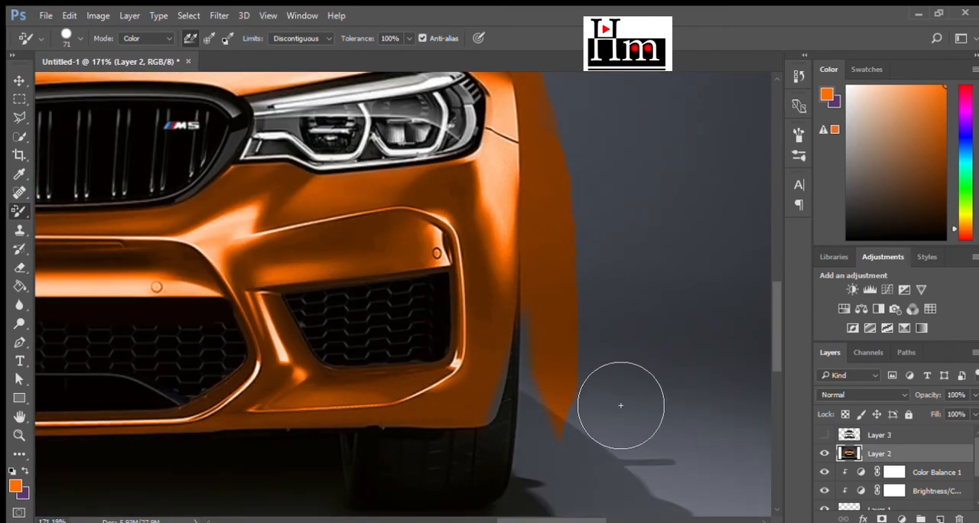
ctrl+click(845, 435)
key(ctrl+d)
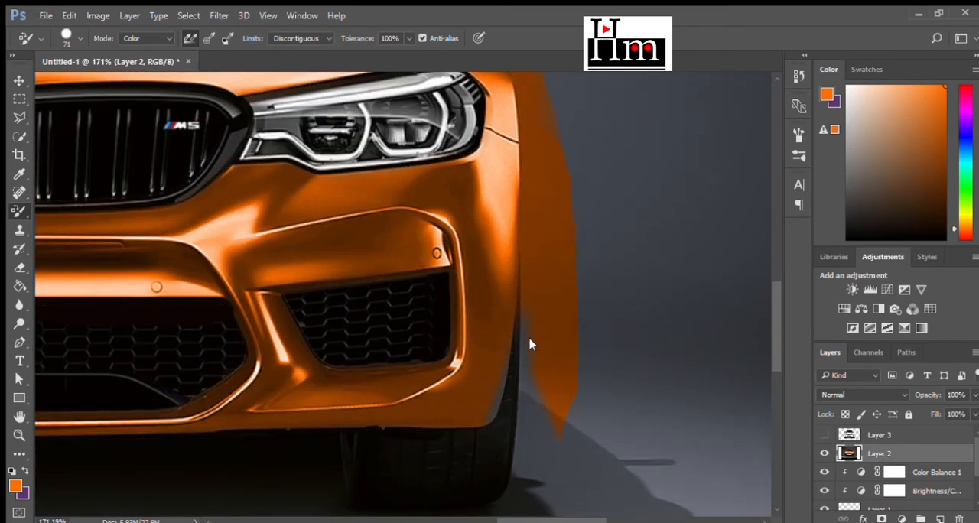
scroll(510, 344, down, 10)
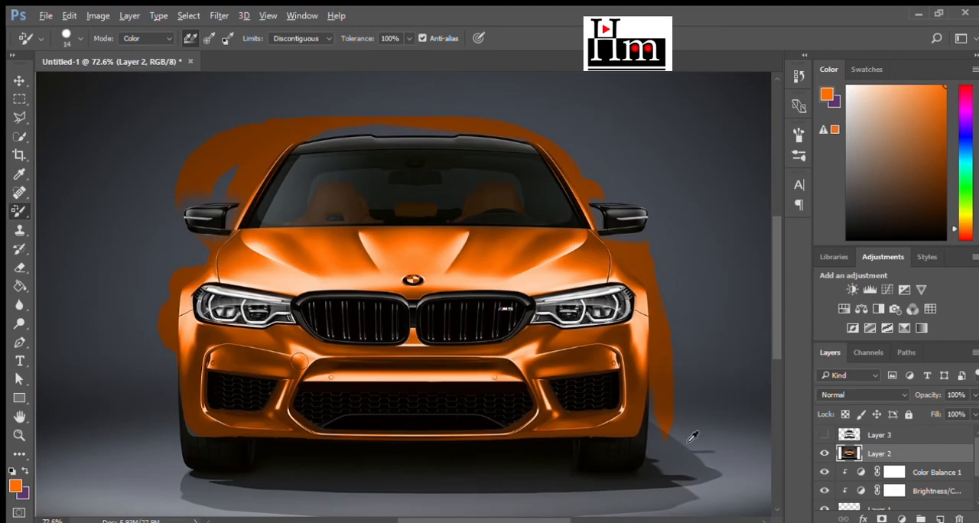
scroll(292, 436, up, 11)
scroll(288, 396, down, 10)
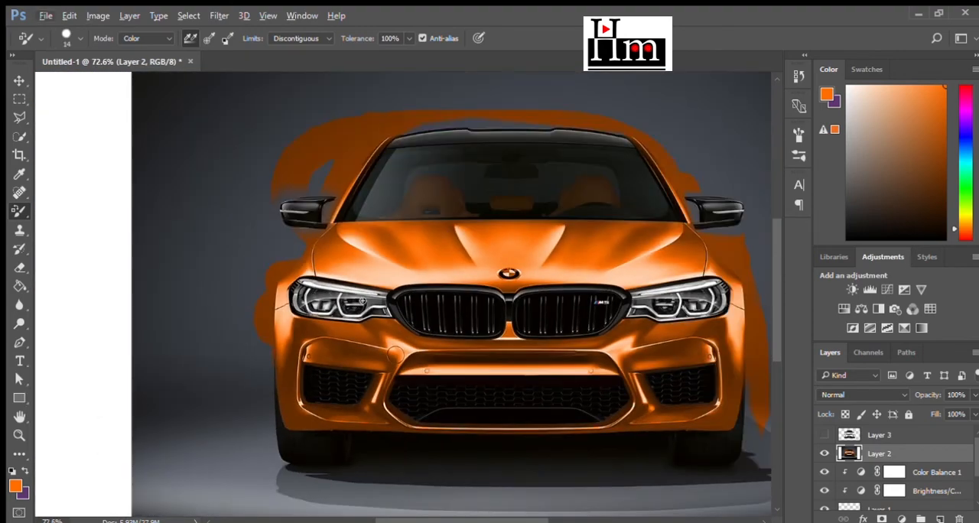
scroll(702, 350, up, 6)
scroll(698, 355, down, 8)
scroll(677, 428, up, 12)
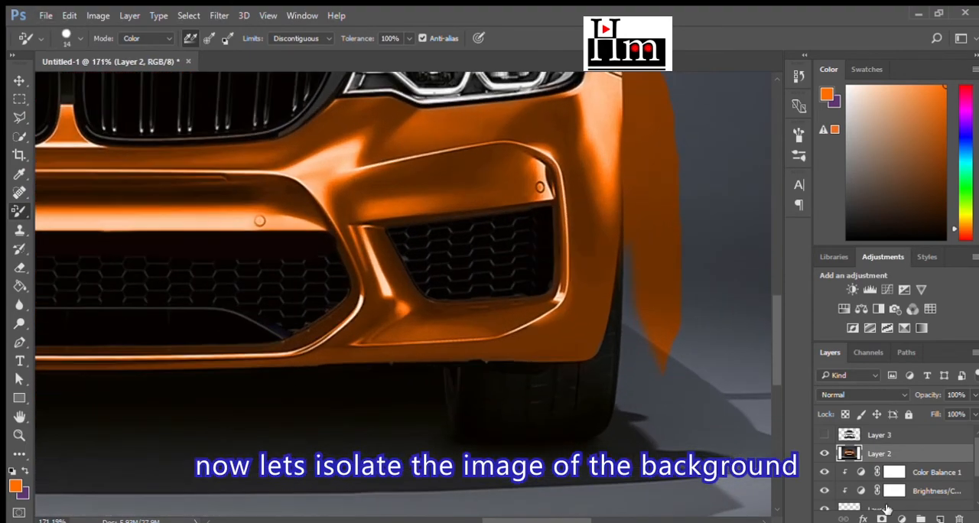
- Start a Pen tool path at the ground by the car's right-hand tire and trace up the bumper's outer edge
scroll(685, 404, down, 4)
click(19, 342)
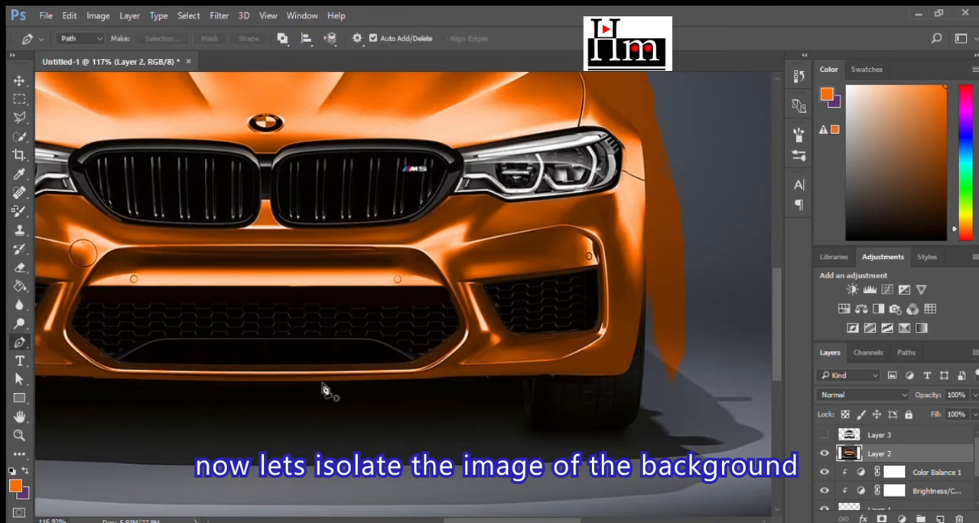
click(585, 461)
click(641, 386)
click(645, 352)
click(646, 293)
click(646, 196)
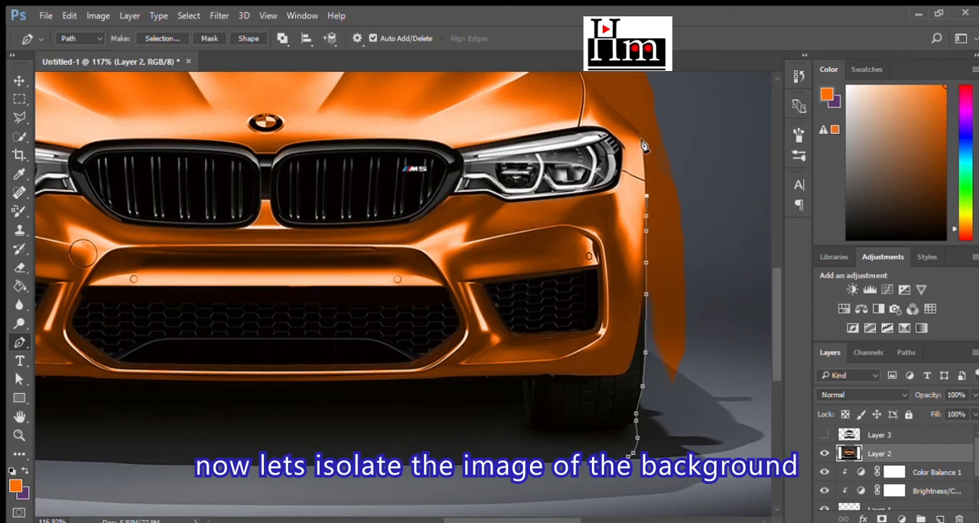
- Continue the path around the right-hand fender and along the hood edge to the side mirror's base
scroll(647, 229, up, 5)
scroll(648, 268, up, 7)
click(587, 327)
click(571, 310)
click(557, 292)
click(521, 245)
click(498, 221)
click(488, 208)
- Trace the path around the right-hand side mirror, including its underside, outer tip, top and inner edge
click(527, 205)
click(564, 207)
click(635, 179)
click(640, 163)
click(641, 149)
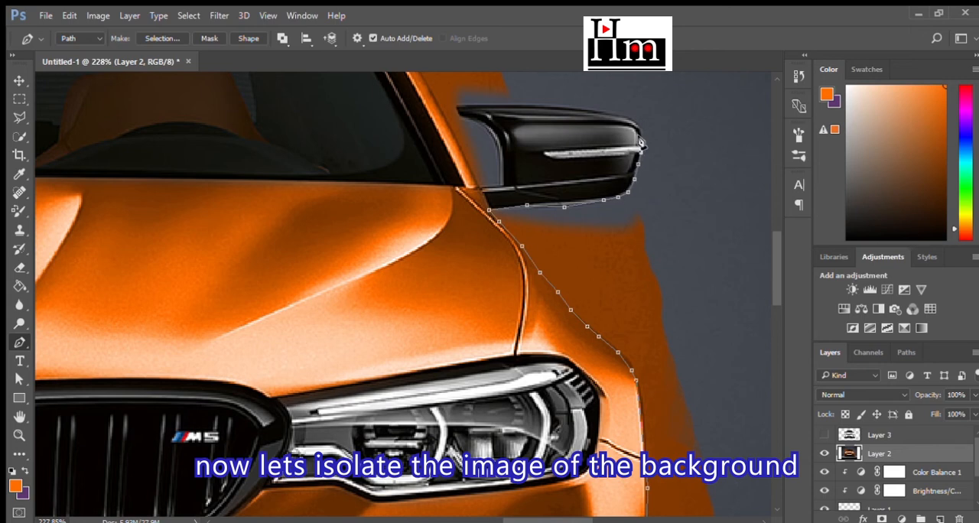
click(565, 107)
click(529, 103)
click(499, 103)
click(469, 103)
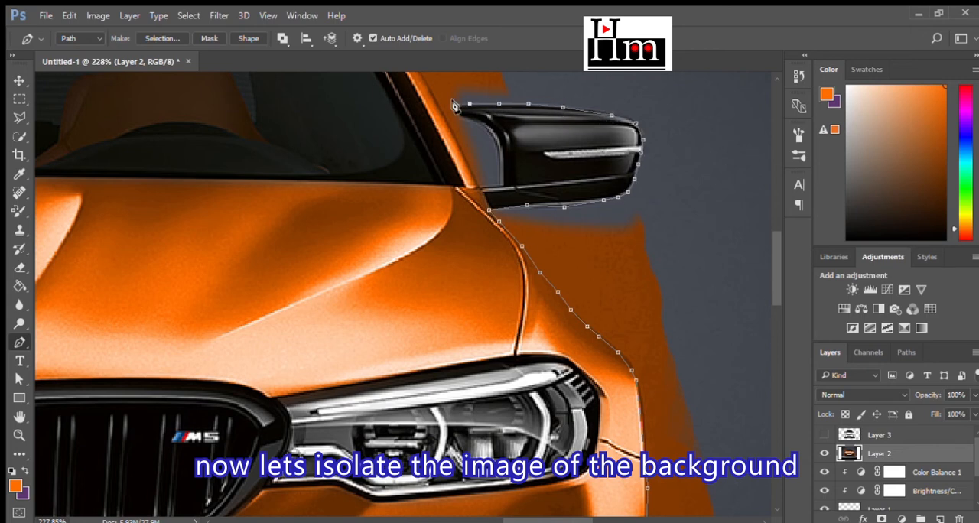
click(475, 117)
click(493, 133)
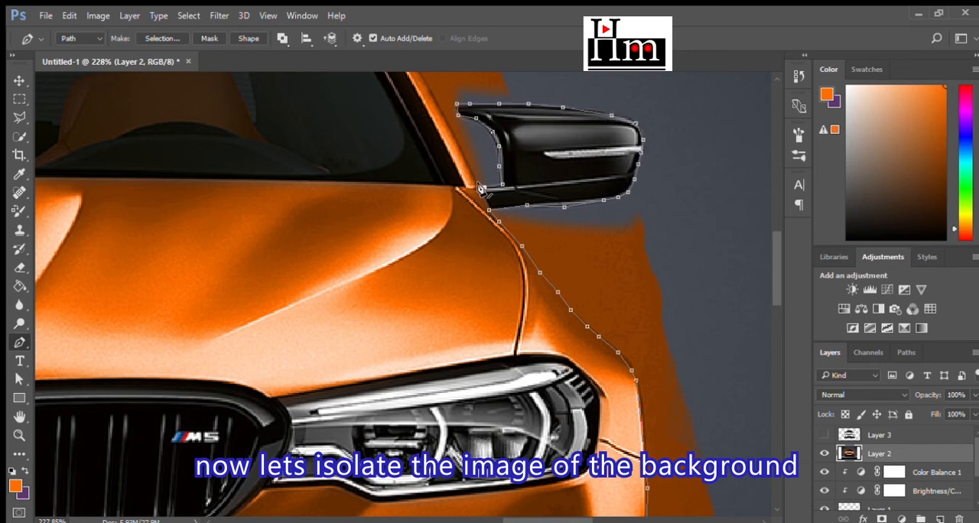
- Extend the path from the right-hand mirror up the windshield pillar to the roof corner
scroll(480, 189, up, 5)
click(398, 217)
click(381, 191)
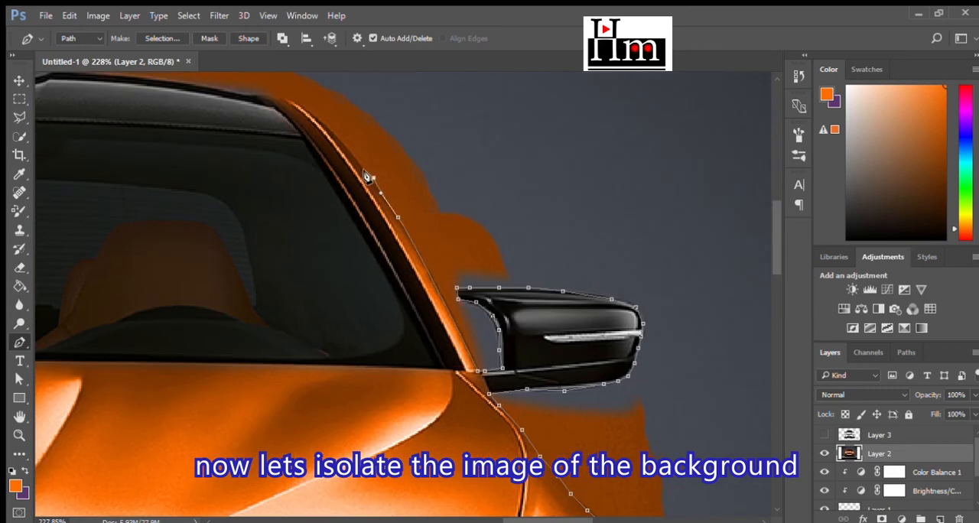
click(366, 175)
click(349, 150)
click(329, 127)
click(305, 110)
click(288, 100)
click(270, 97)
click(254, 96)
click(223, 89)
- Trace the right half of the roofline closely, following its raised bump toward the center
scroll(552, 275, down, 2)
scroll(260, 169, up, 3)
click(420, 151)
click(352, 145)
click(293, 142)
click(266, 139)
click(252, 142)
click(240, 144)
click(198, 145)
click(120, 141)
click(54, 140)
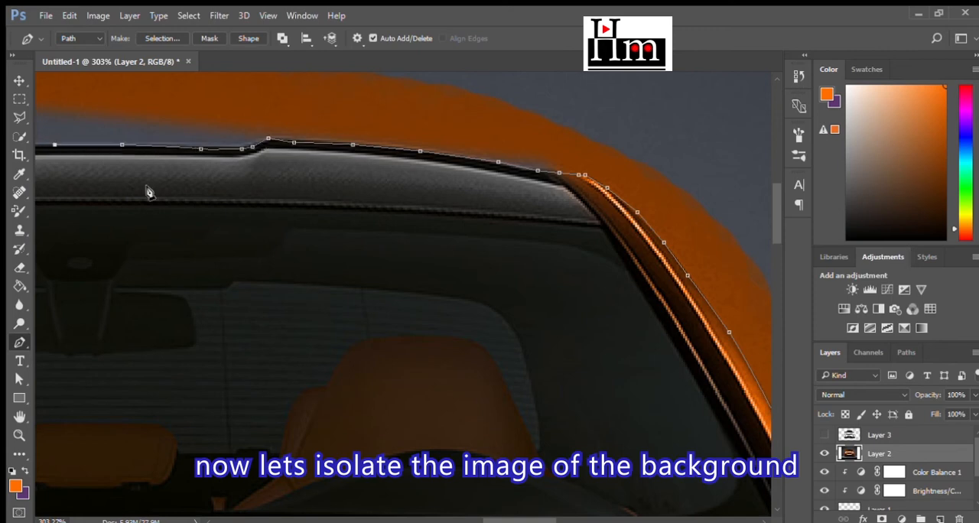
- Carry the path across the roof's second bump and along the left half of the roofline
scroll(147, 186, down, 3)
scroll(375, 220, up, 4)
click(392, 215)
click(365, 216)
click(346, 210)
click(327, 205)
click(216, 212)
click(135, 222)
click(68, 232)
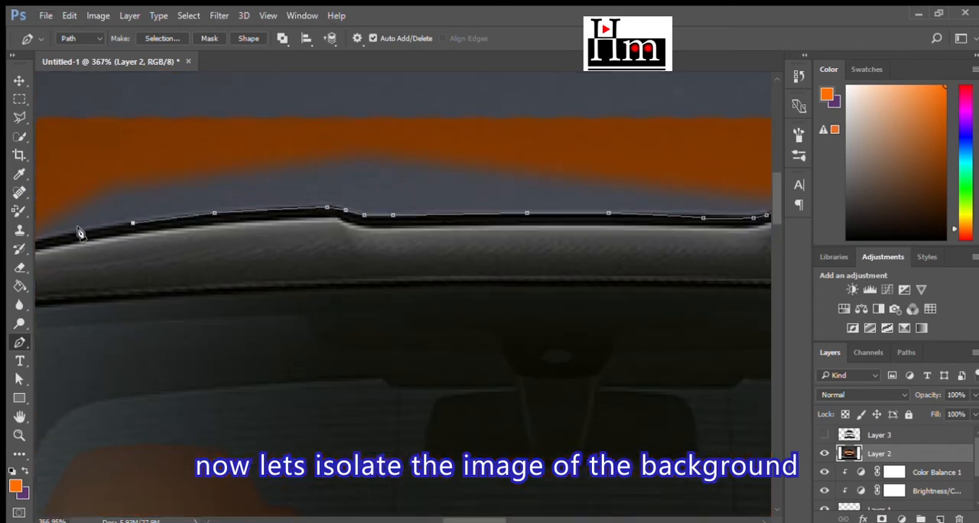
- Trace the left-hand roof corner with closely spaced anchor points where the roof meets the orange pillar
scroll(119, 260, down, 2)
scroll(115, 264, up, 8)
click(164, 248)
click(146, 249)
click(123, 255)
click(103, 257)
click(91, 261)
click(85, 263)
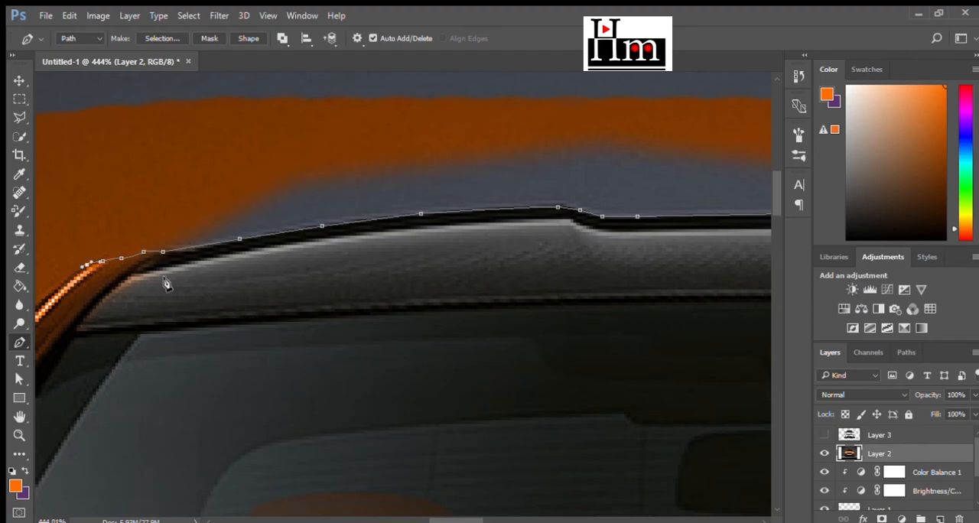
- Continue the path down the left-hand windshield pillar to the base of the side mirror
scroll(167, 285, down, 9)
scroll(191, 304, up, 8)
click(250, 279)
click(173, 360)
click(100, 462)
scroll(99, 463, up, 5)
scroll(133, 397, down, 7)
click(335, 417)
click(314, 447)
scroll(289, 484, down, 3)
click(288, 392)
click(271, 434)
click(261, 449)
- Trace the path around the left-hand side mirror, from its inner edge over the top and back along the underside
click(239, 448)
click(239, 430)
click(239, 400)
click(245, 384)
click(255, 372)
click(268, 366)
click(279, 359)
click(193, 347)
click(127, 356)
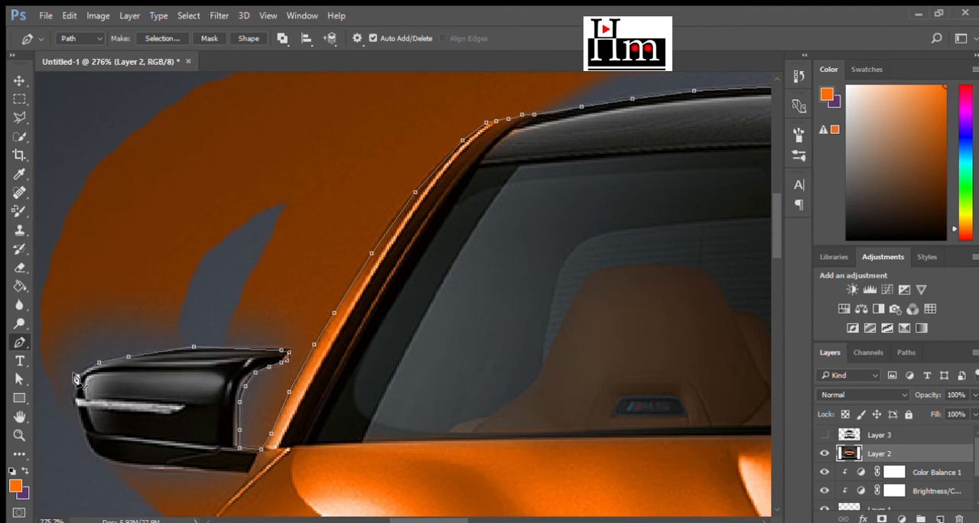
click(73, 391)
click(75, 407)
click(89, 441)
click(134, 464)
click(175, 467)
click(247, 473)
- Follow the hood edge from the left-hand mirror down and around the curve of the fender
scroll(245, 474, down, 3)
click(221, 395)
click(209, 414)
click(198, 433)
click(184, 449)
click(167, 463)
click(156, 484)
click(132, 502)
scroll(132, 505, down, 4)
click(91, 388)
click(81, 398)
click(72, 409)
click(65, 426)
- Trace the path down the car's left side past the headlight and along the front bumper's outer edge
scroll(64, 460, down, 4)
click(56, 407)
click(56, 457)
scroll(53, 458, down, 4)
click(55, 421)
click(55, 460)
click(57, 501)
scroll(58, 497, down, 2)
click(52, 463)
click(57, 478)
scroll(58, 475, down, 2)
click(54, 445)
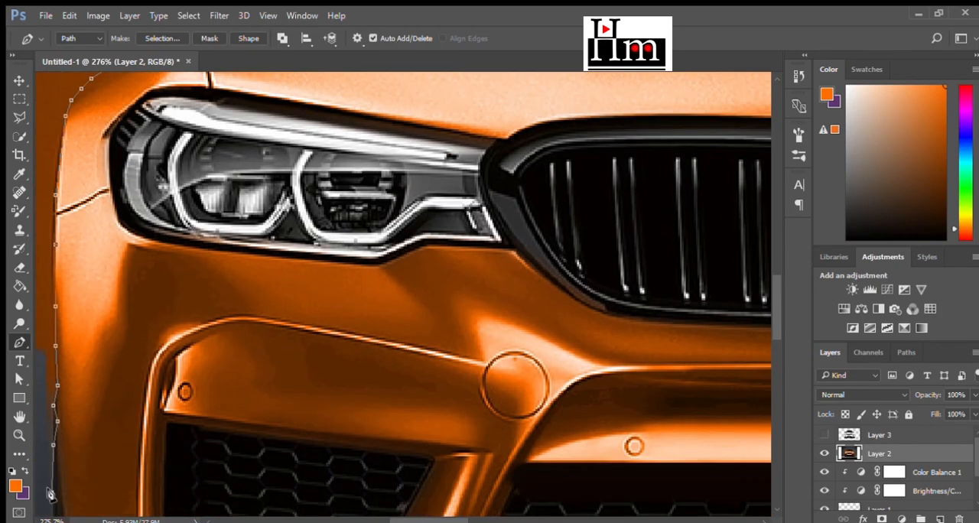
click(52, 492)
- Extend the path from the left side of the lower bumper around the outer edge of the tire
scroll(51, 489, down, 4)
click(55, 463)
click(55, 494)
scroll(55, 493, down, 5)
click(58, 474)
click(61, 462)
scroll(60, 468, down, 4)
click(73, 459)
click(98, 495)
- Rework the anchor points under the left-hand tire, close the path beneath the car and convert it to a selection
key(ctrl+0)
click(93, 445)
key(ctrl+alt+z)
key(ctrl+alt+z)
click(88, 438)
key(ctrl+alt+z)
click(88, 427)
click(526, 442)
key(ctrl+Return)
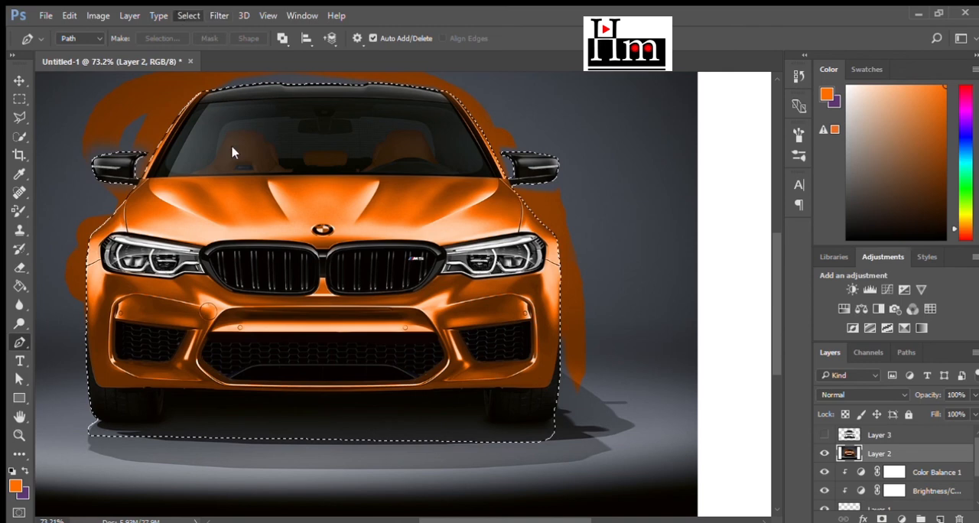
click(189, 15)
click(243, 182)
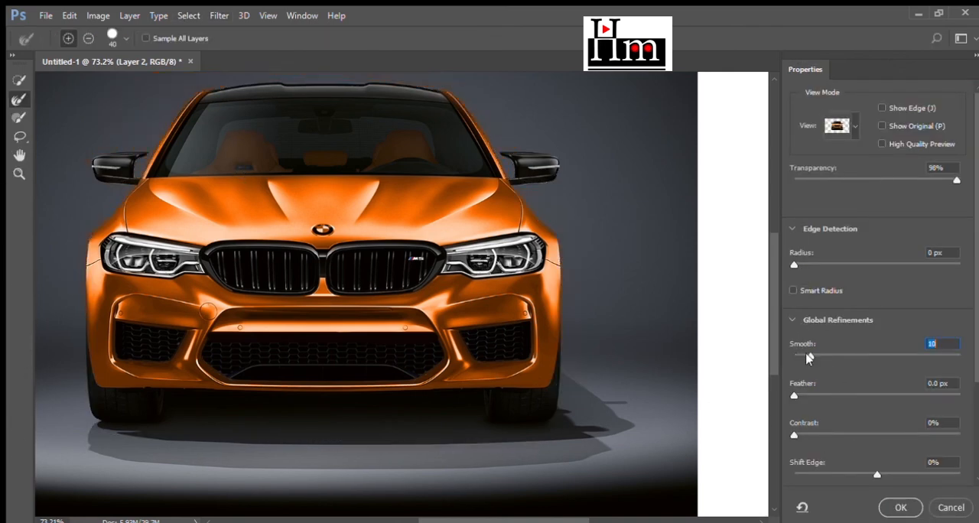
click(951, 507)
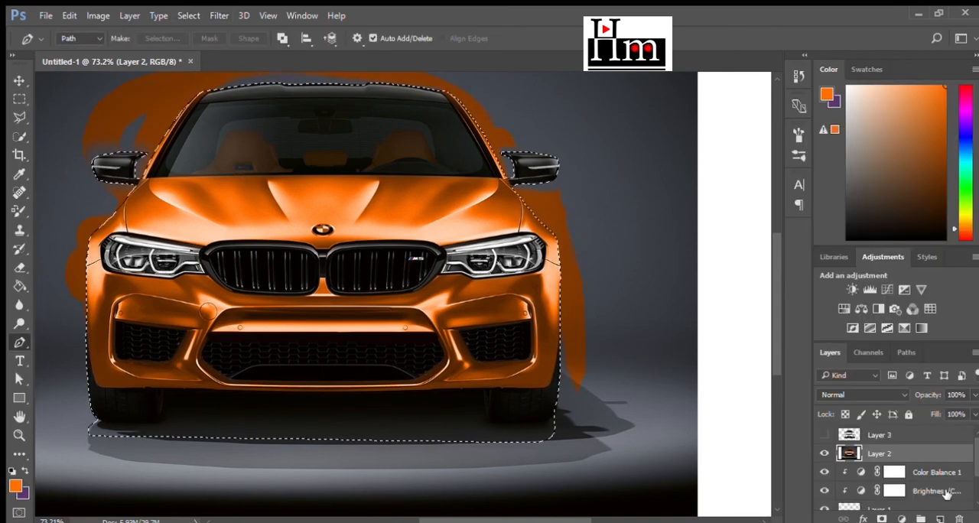
- Refine the car selection in Select and Mask with Smooth 14, output it as a layer mask, and show the white Background layer
click(189, 15)
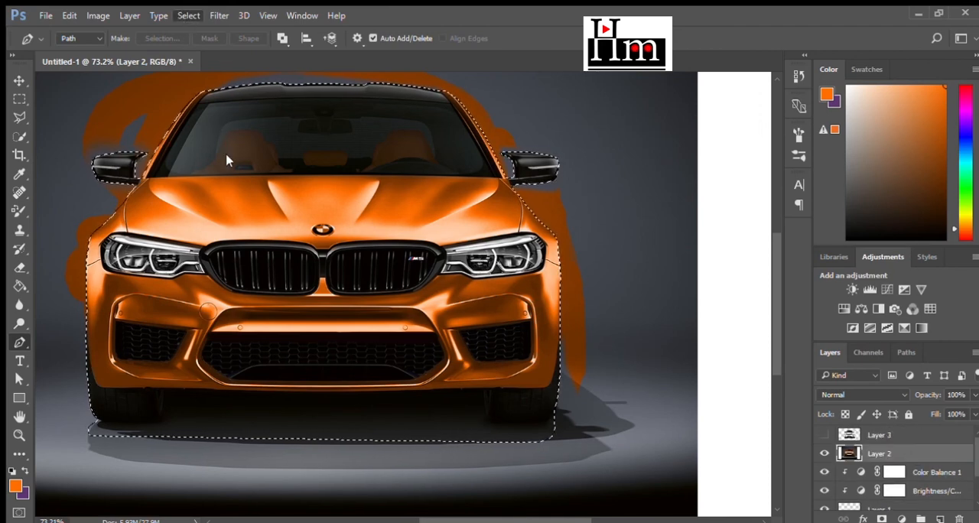
click(237, 182)
scroll(894, 479, down, 3)
click(864, 439)
click(864, 453)
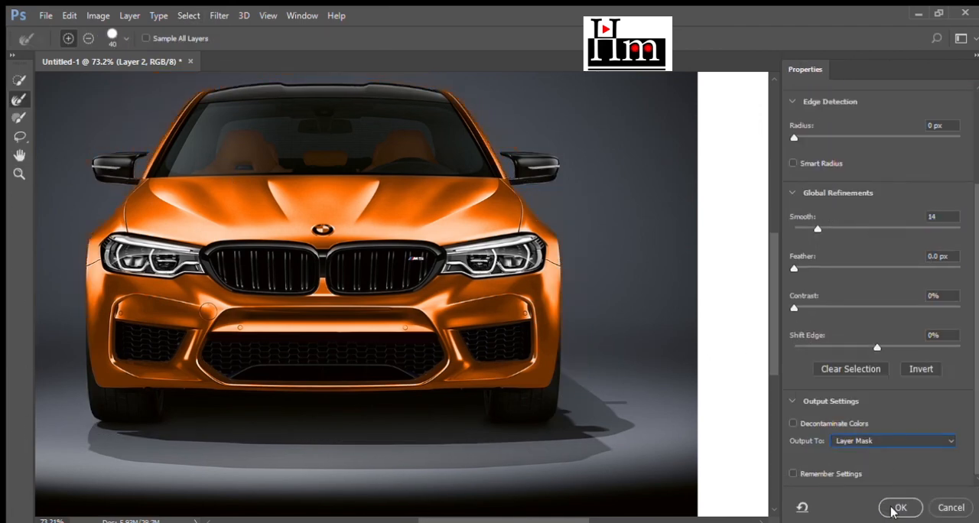
click(900, 506)
scroll(826, 506, down, 2)
click(824, 501)
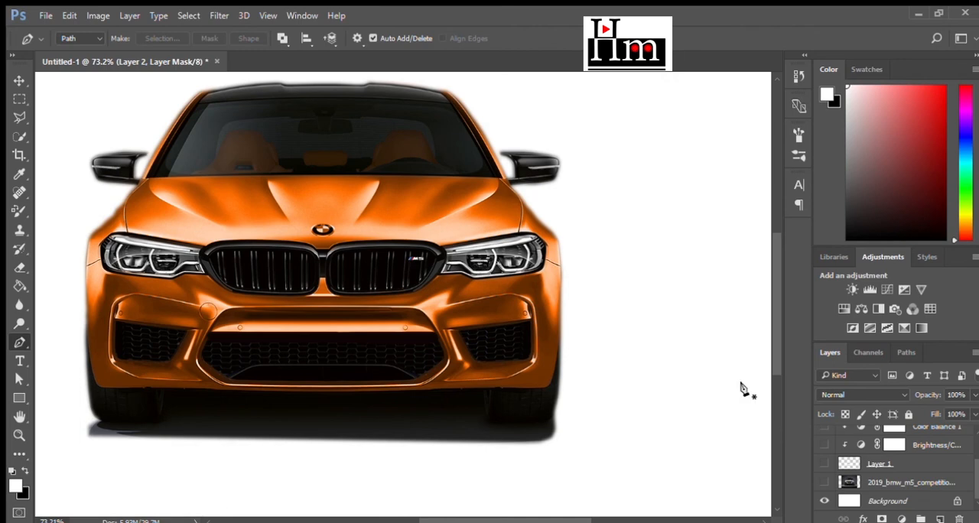
- Soften the shadow under the car on Layer 2 with the Eraser at size 66 and 23% opacity
key(ctrl+minus)
key(ctrl+minus)
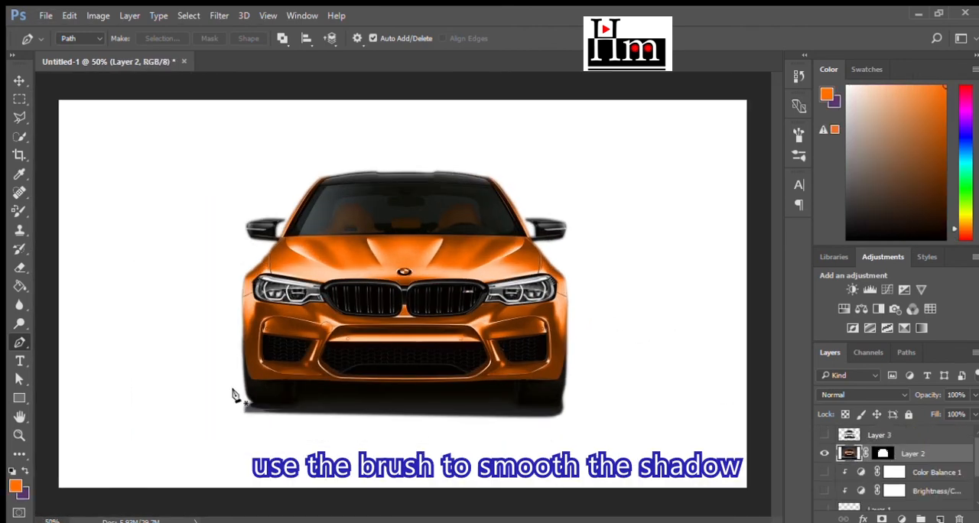
key(e)
mouse_move(246, 405)
mouse_down()
mouse_move(601, 420)
mouse_move(159, 423)
mouse_up()
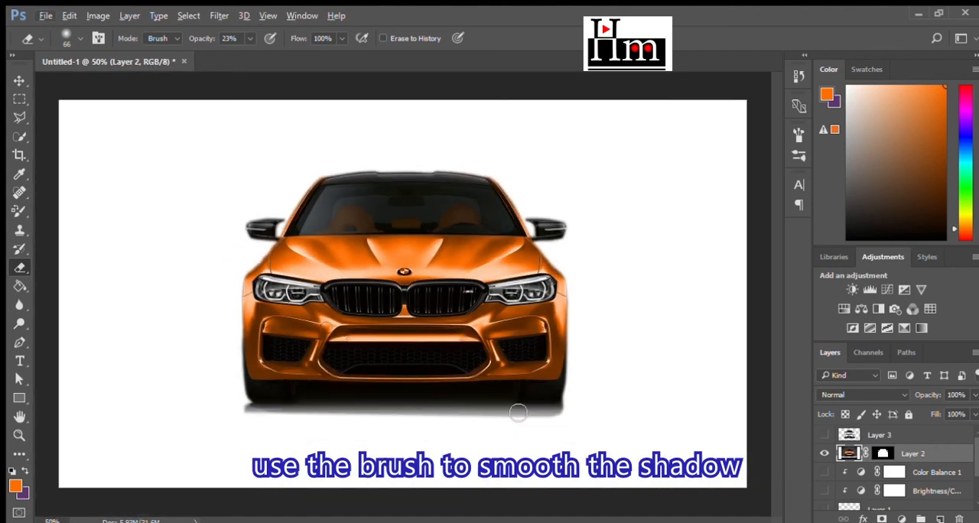
- Move the isolated orange car to the left half of the canvas
click(19, 98)
click(19, 81)
drag(492, 296, 341, 296)
- Show the original 2019_bmw_m5_competition photo layer and move it to the right so its car sits beside the orange one
scroll(895, 467, down, 2)
click(824, 481)
drag(468, 312, 639, 312)
scroll(529, 311, down, 3)
drag(552, 310, 553, 313)
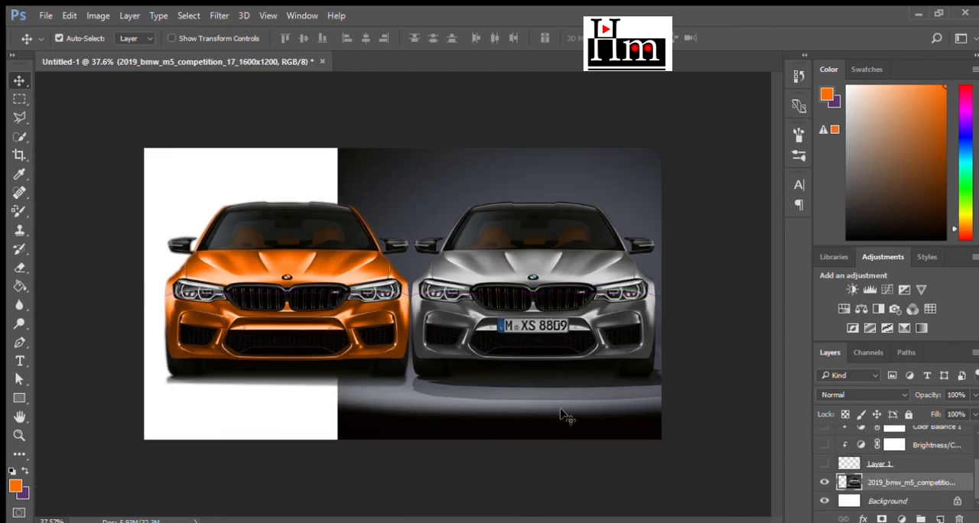